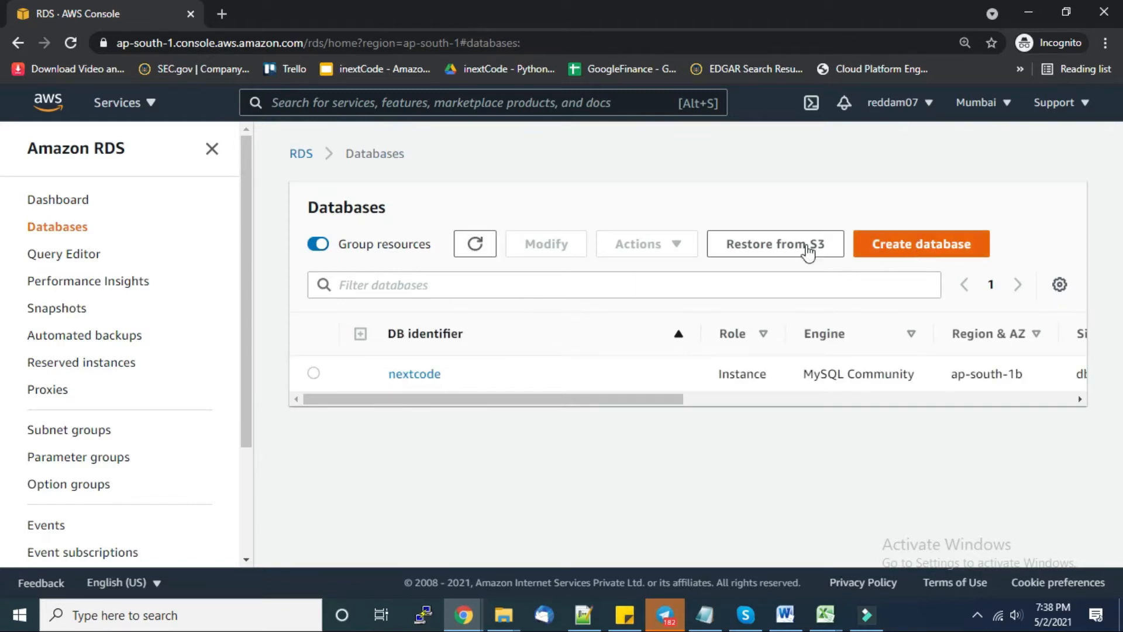
# - Start a new RDS database and choose the Easy create method
pyautogui.click(919, 253)
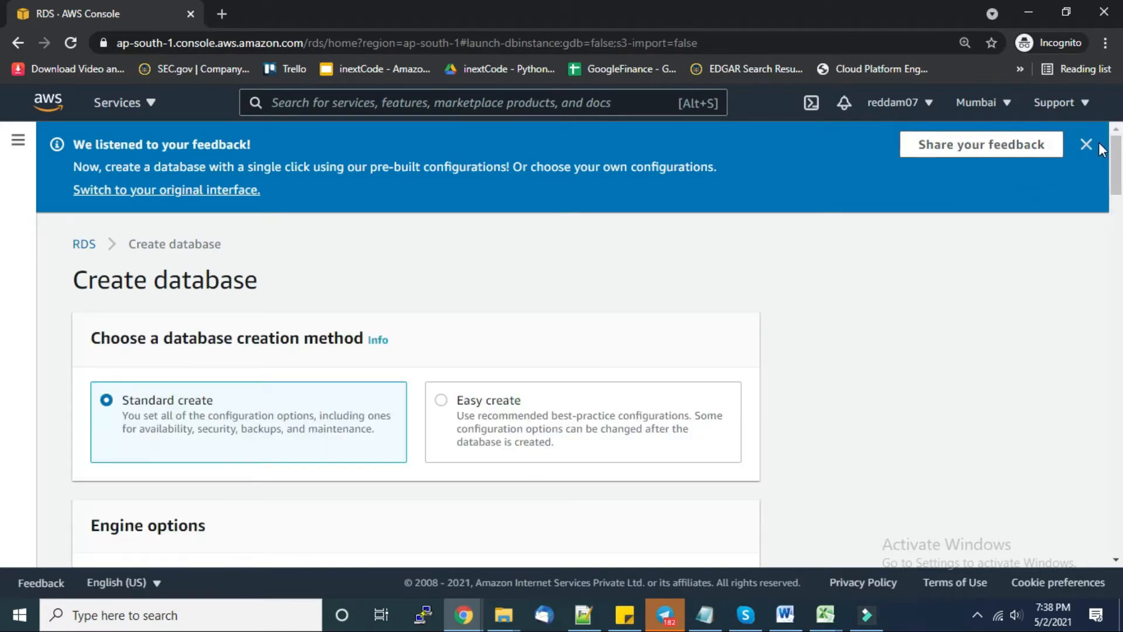
pyautogui.click(1086, 144)
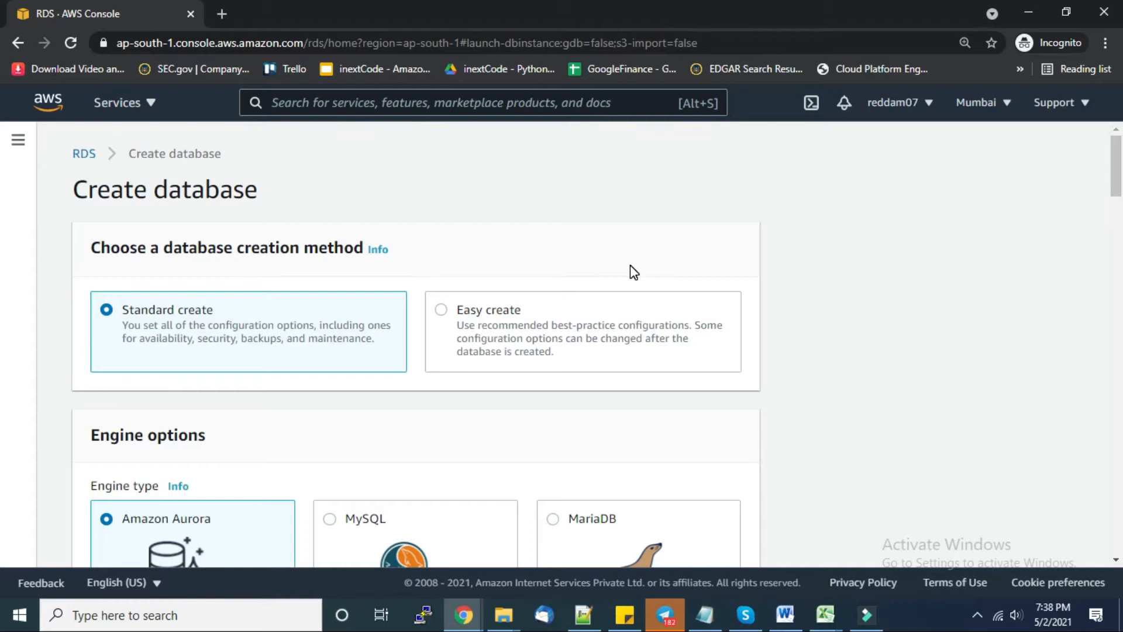
pyautogui.scroll(-1, 630, 266)
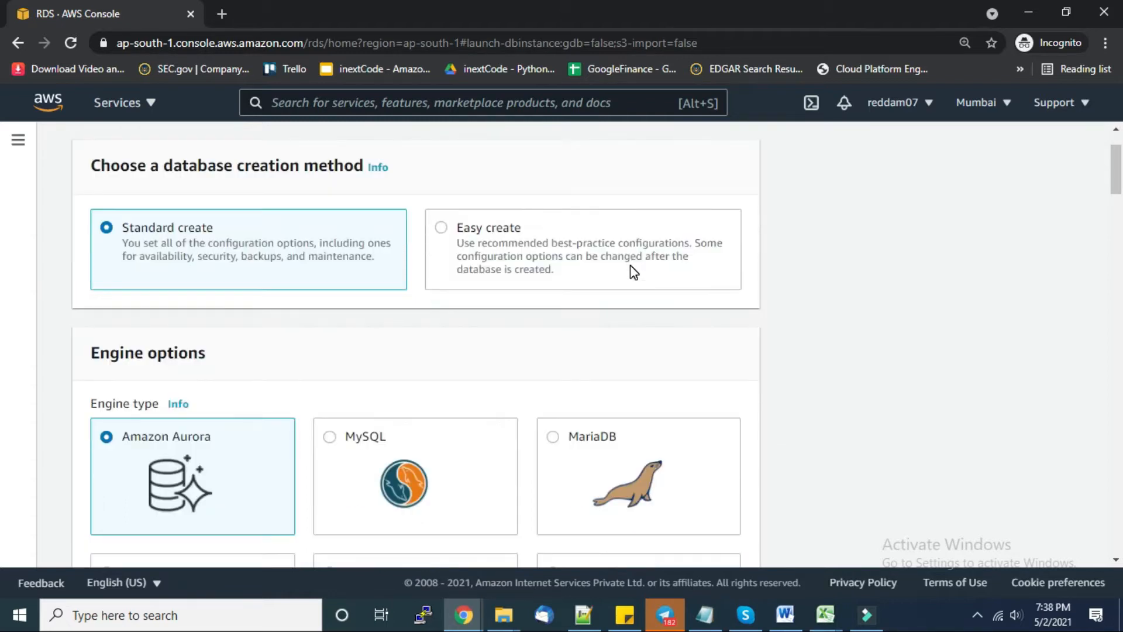
pyautogui.click(443, 230)
# - Select MySQL as the engine and the Free tier instance size
pyautogui.scroll(-2, 474, 319)
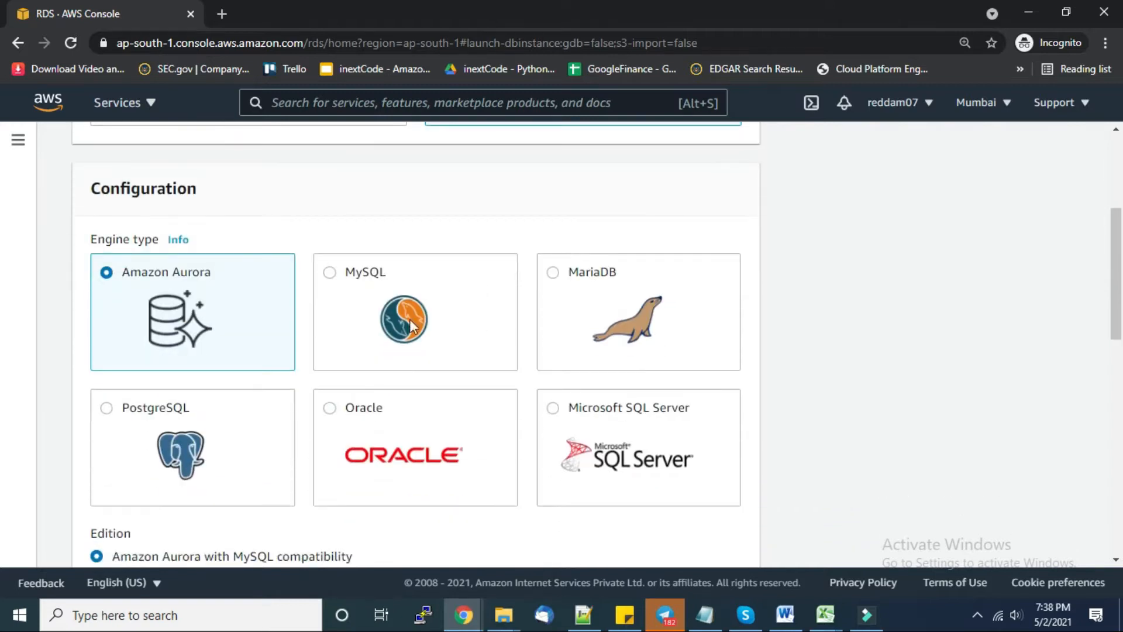
pyautogui.click(331, 273)
pyautogui.scroll(-1, 476, 349)
pyautogui.scroll(-3, 476, 354)
pyautogui.click(442, 321)
pyautogui.scroll(-5, 426, 380)
pyautogui.scroll(2, 240, 252)
pyautogui.moveTo(216, 251); pyautogui.dragTo(73, 251)
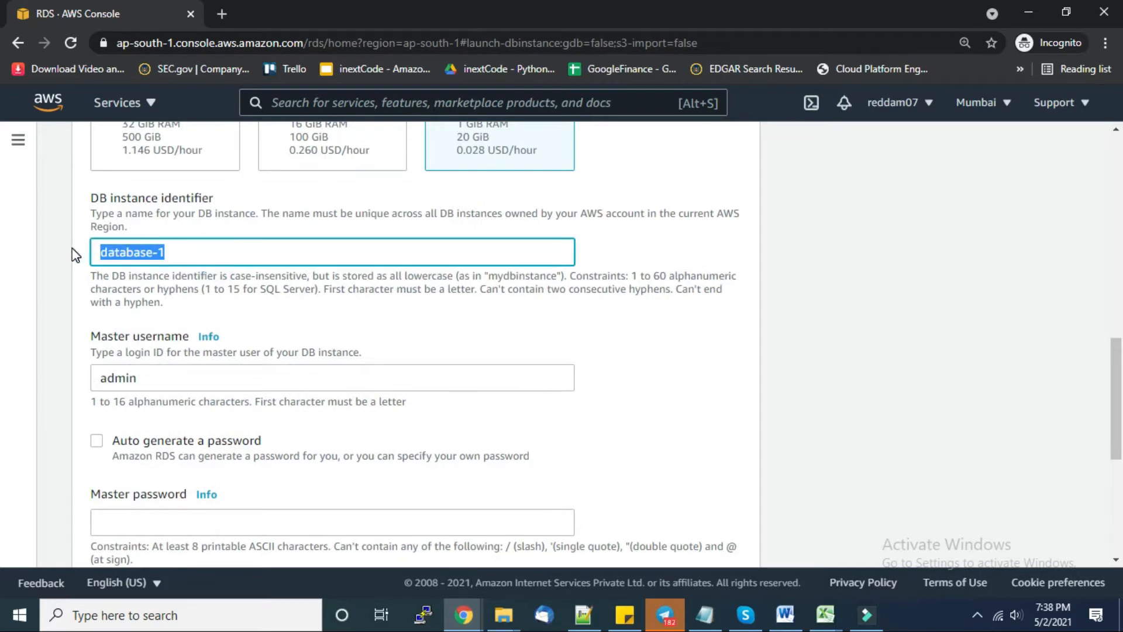
# - Name the instance importdatacsv and enter and confirm the master password
pyautogui.write('importdatacsv')
pyautogui.click(161, 378)
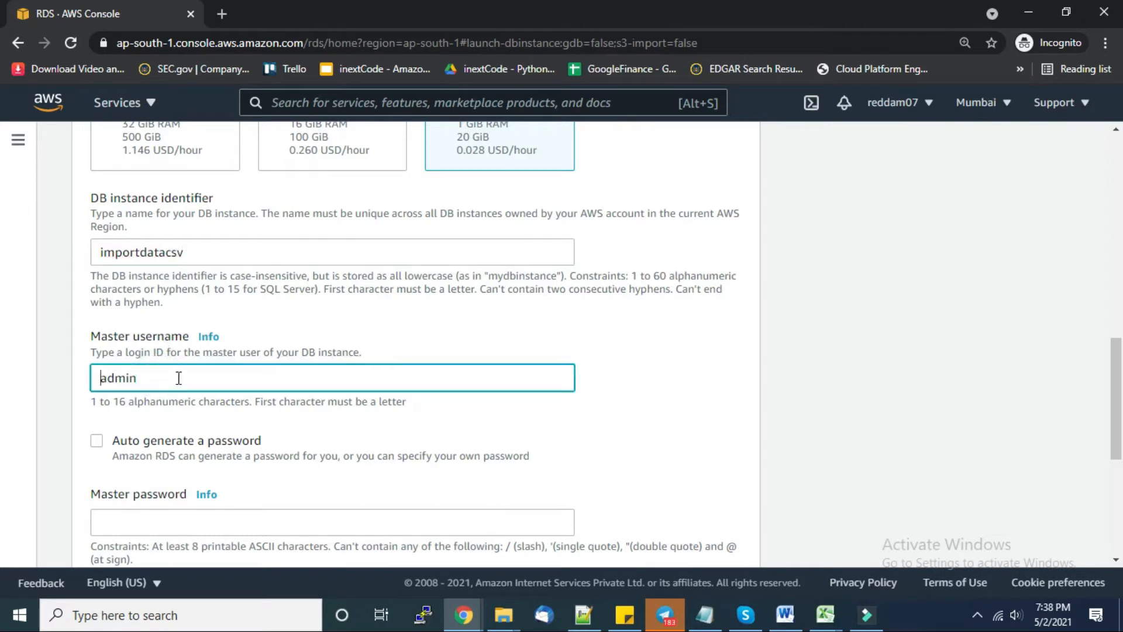
pyautogui.scroll(-1, 199, 365)
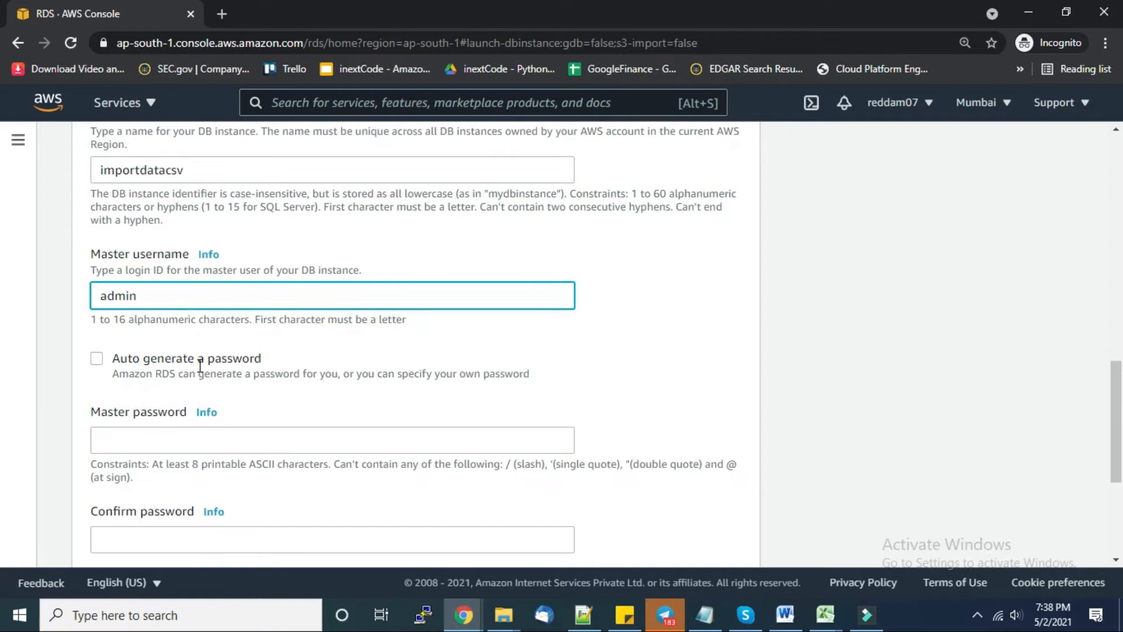
pyautogui.click(187, 434)
pyautogui.write('adm')
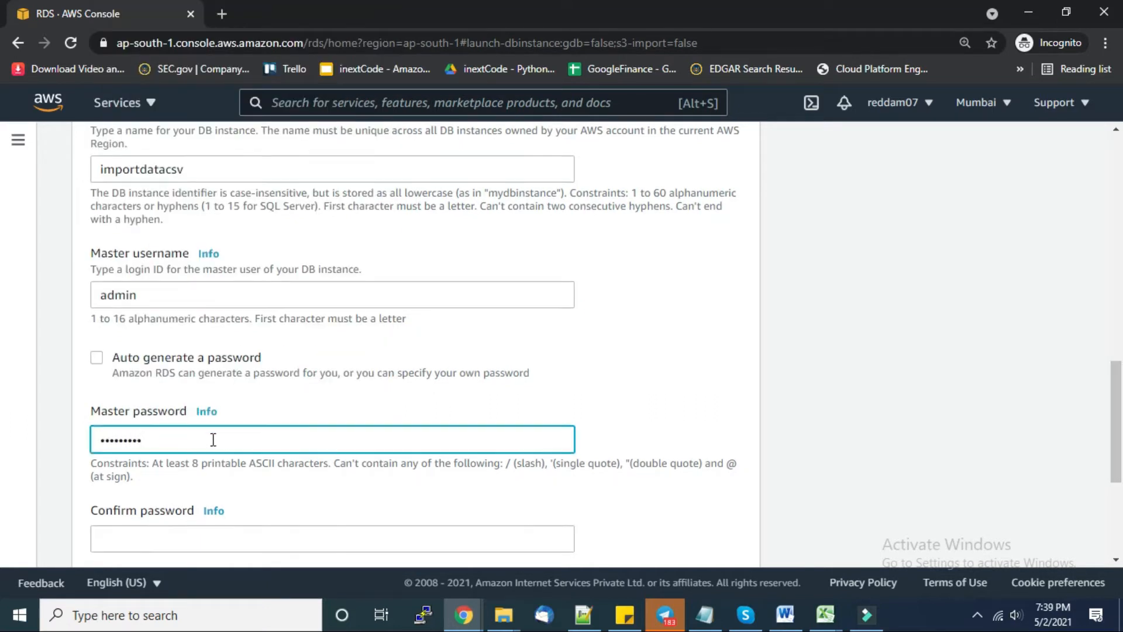
pyautogui.scroll(-1, 212, 438)
pyautogui.click(181, 465)
pyautogui.write('a')
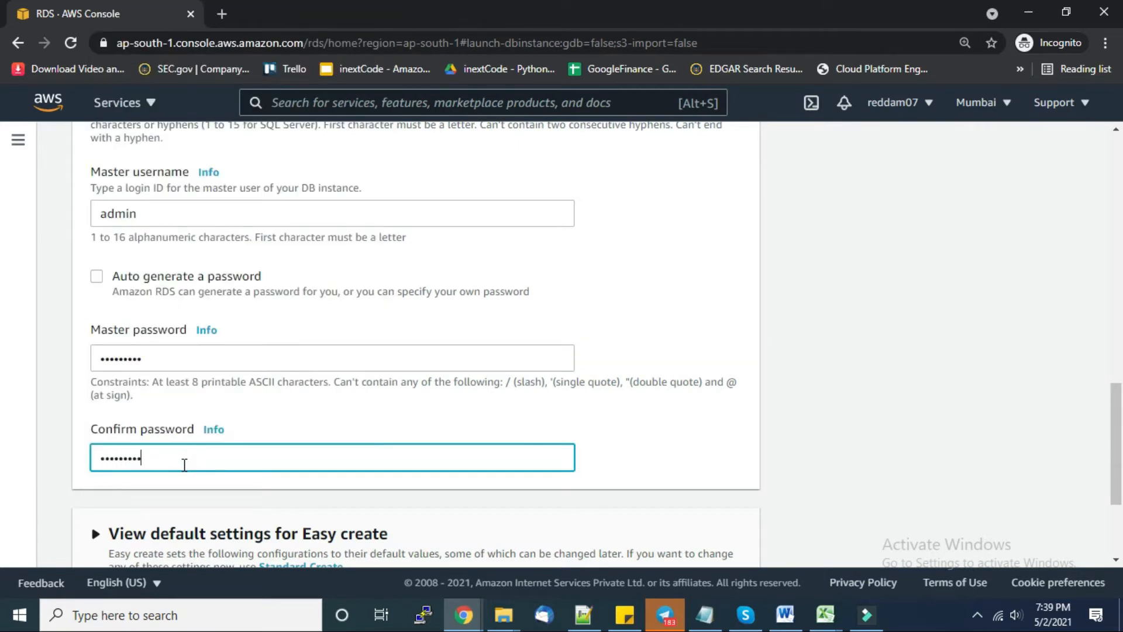
pyautogui.click(671, 450)
# - Create the importdatacsv database and refresh the Databases list
pyautogui.scroll(-1, 643, 450)
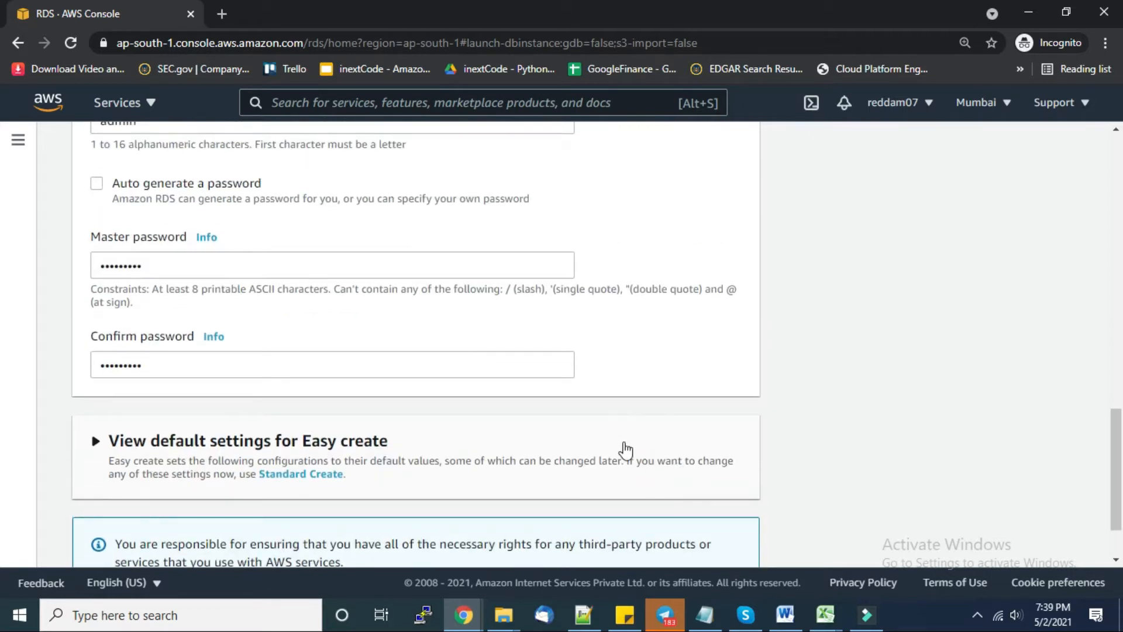
pyautogui.scroll(-1, 614, 404)
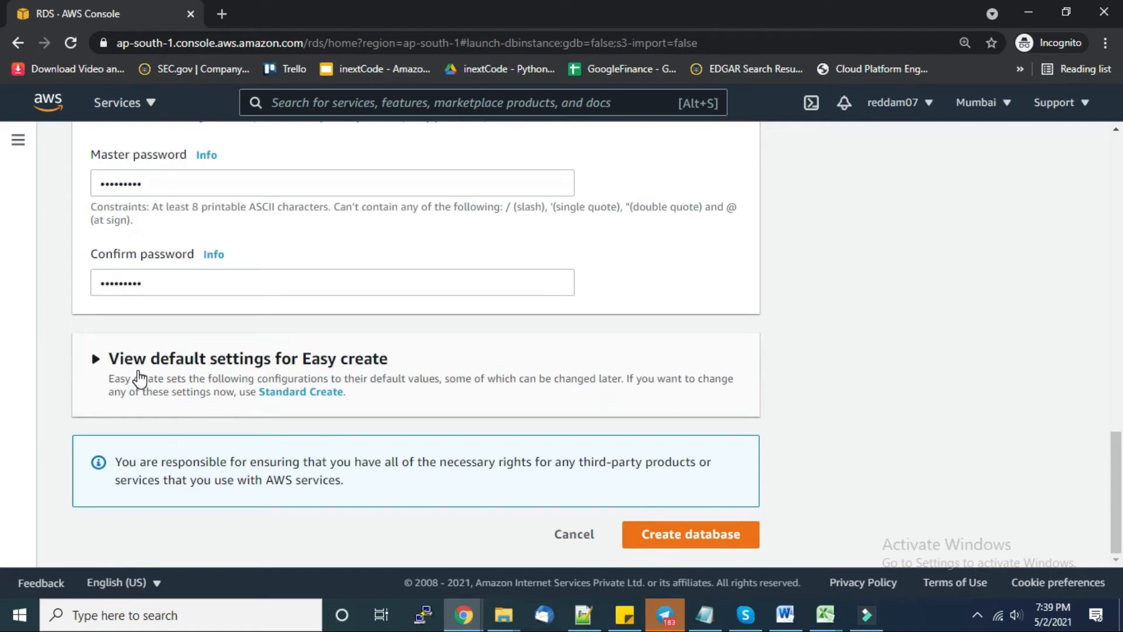
pyautogui.click(93, 358)
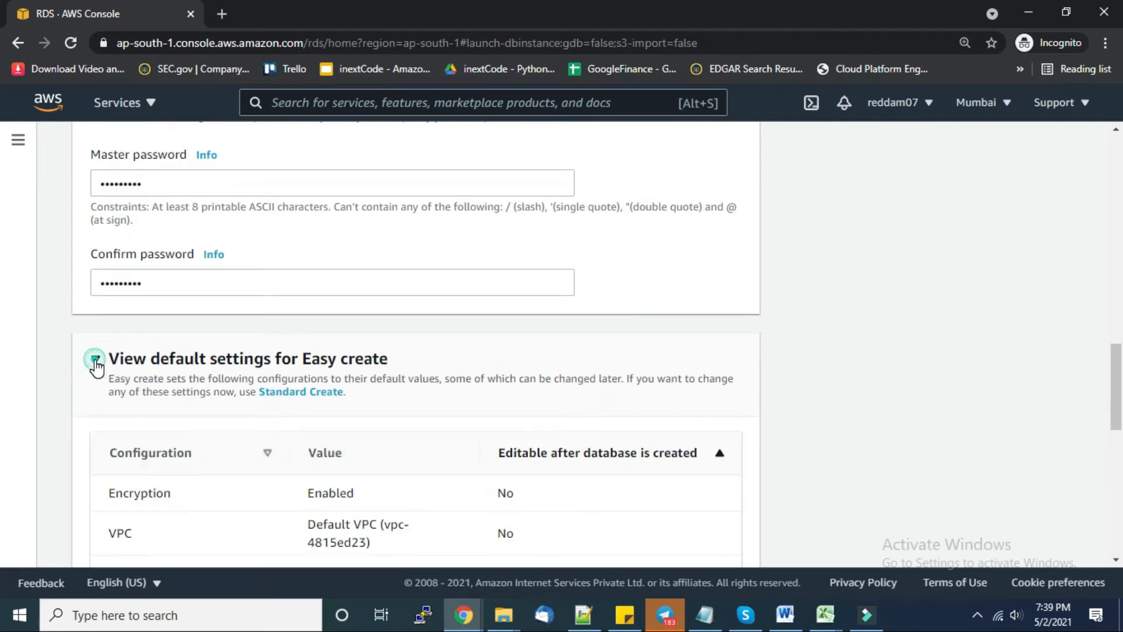
pyautogui.click(95, 358)
pyautogui.click(682, 541)
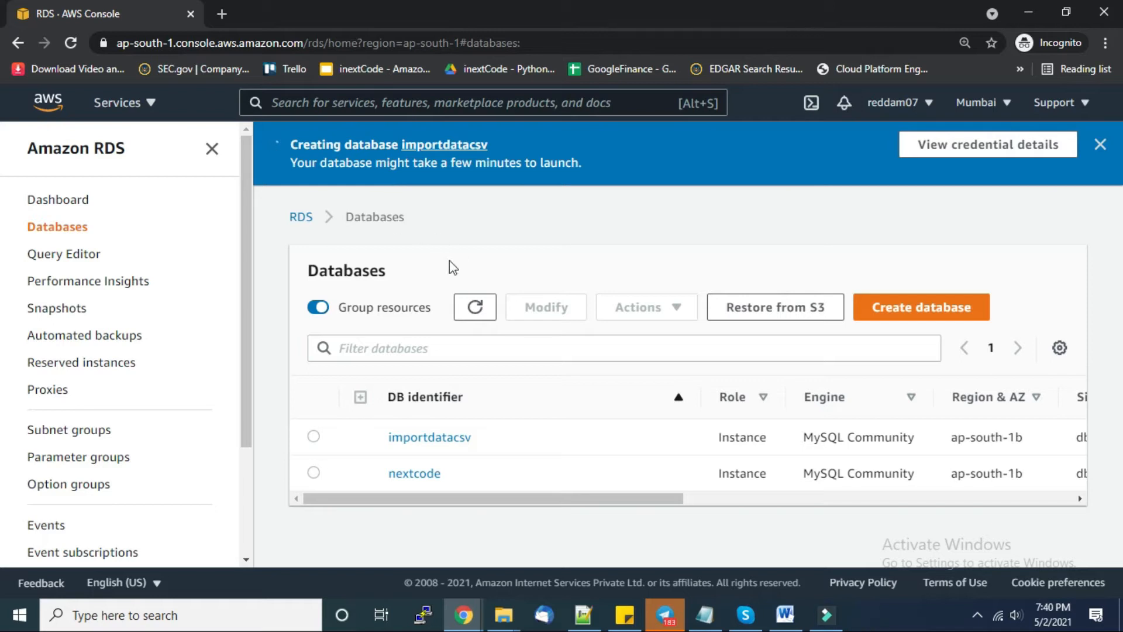
pyautogui.click(478, 313)
# - Review steps 1 and 2 of the AWS_CLOUD_STEPS list in Word, then open Windows search
pyautogui.click(796, 624)
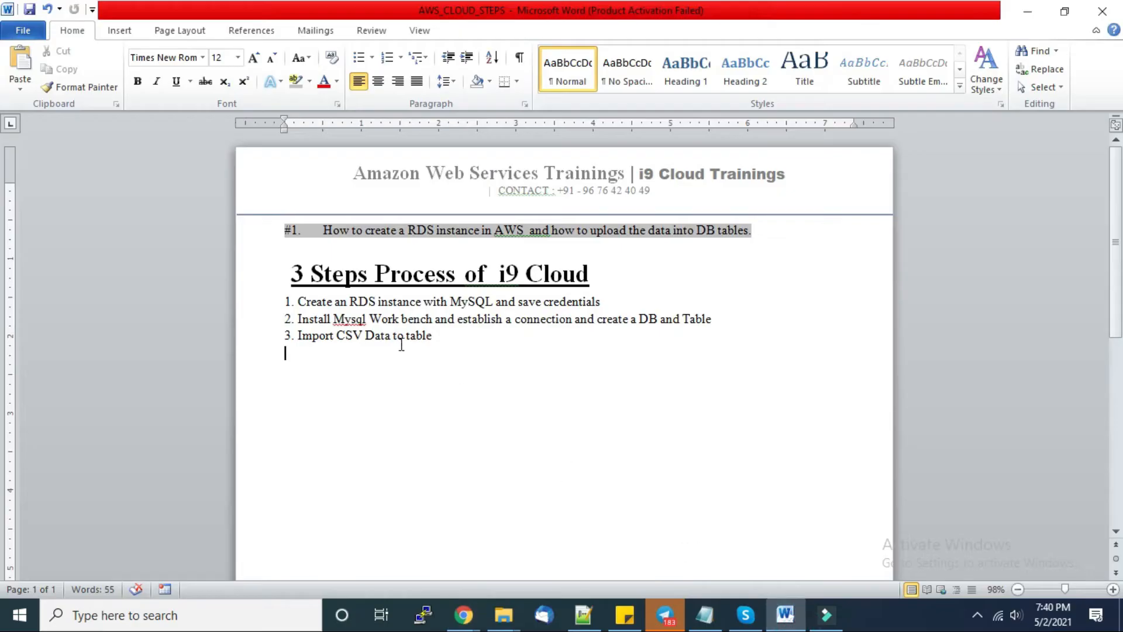
pyautogui.moveTo(296, 304); pyautogui.dragTo(592, 316)
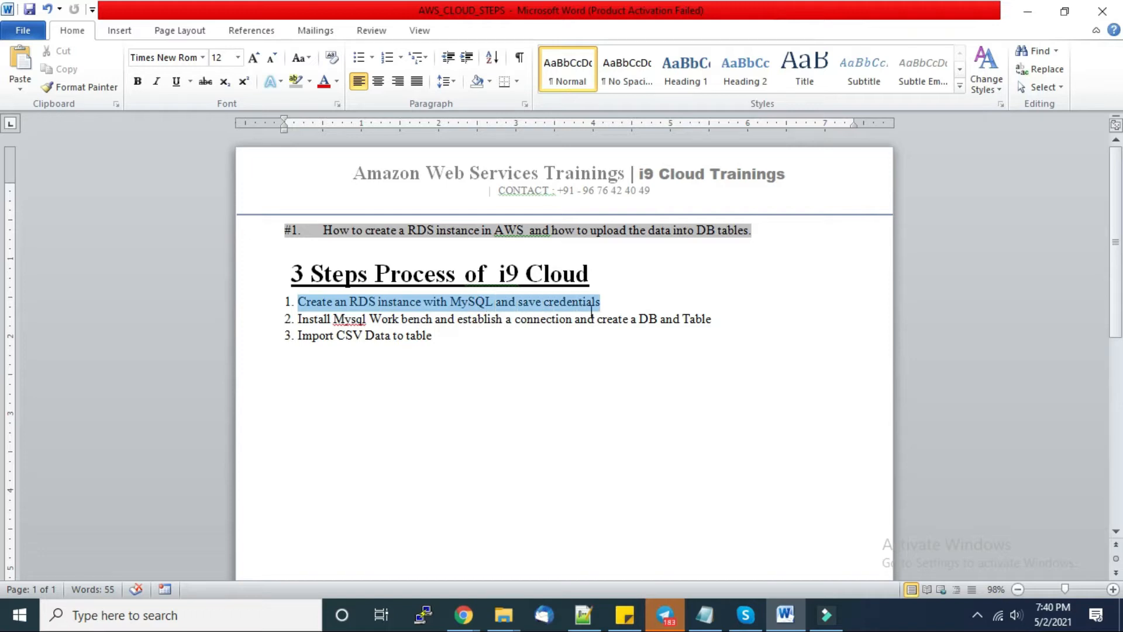
pyautogui.click(600, 303)
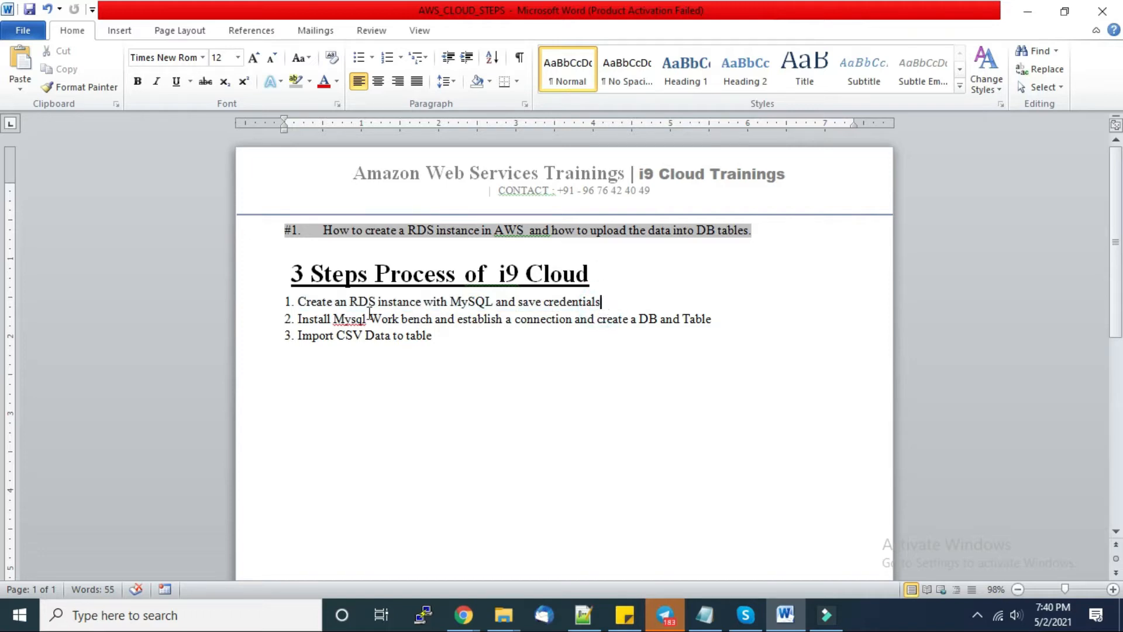
pyautogui.moveTo(300, 319); pyautogui.dragTo(431, 323)
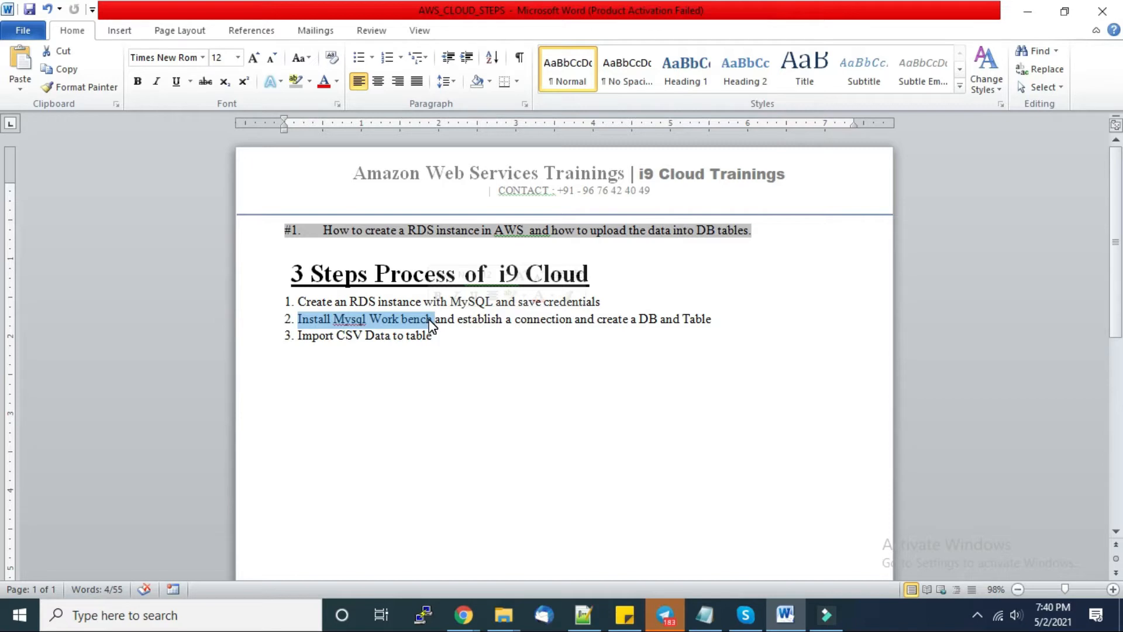
pyautogui.click(146, 614)
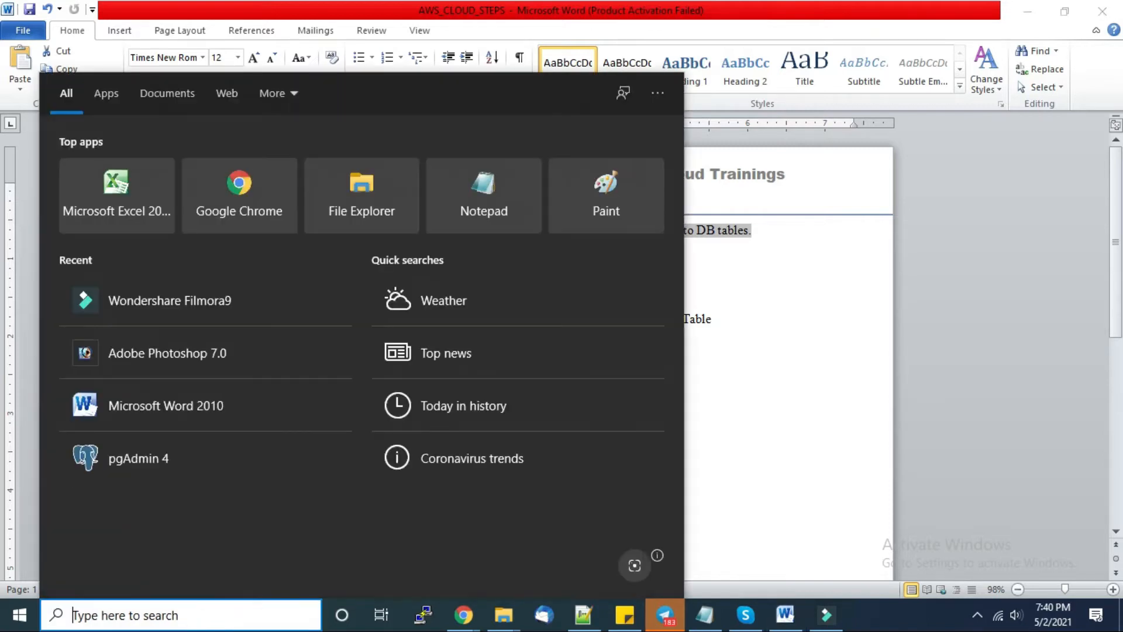
# - Search 'work' to launch MySQL Workbench 8.0 CE, then minimize it
pyautogui.write('work')
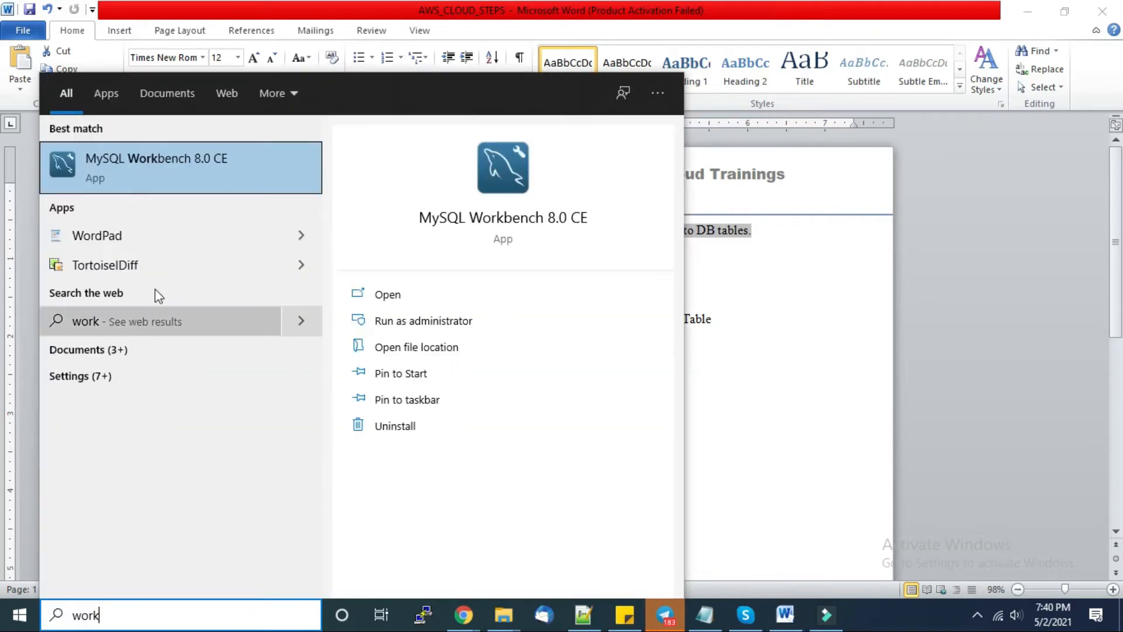
pyautogui.click(189, 177)
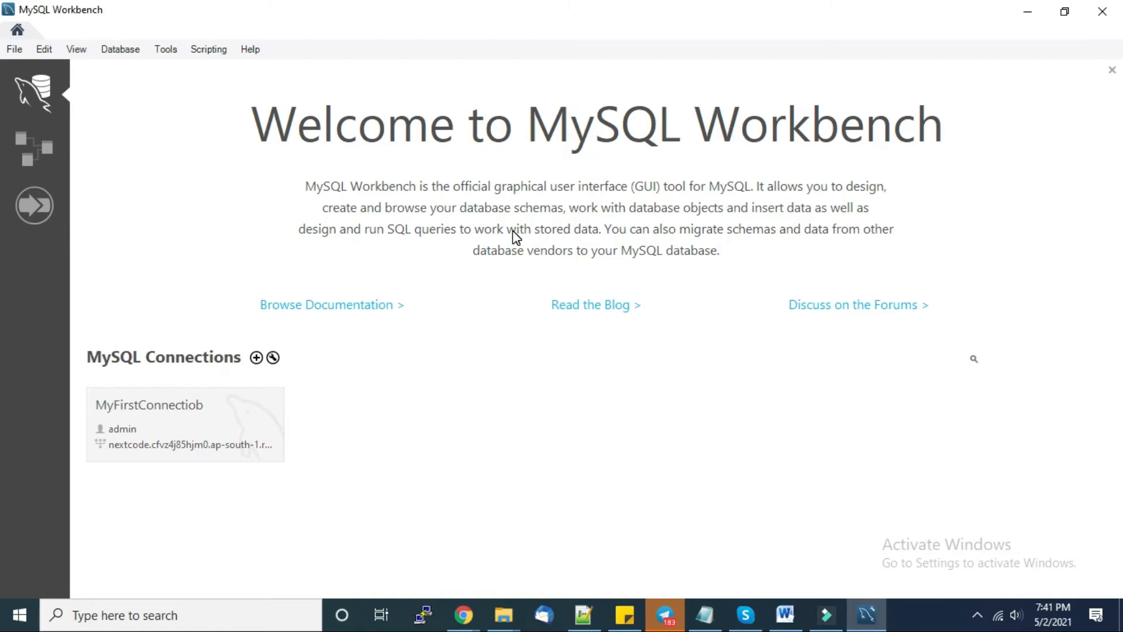
pyautogui.click(1032, 12)
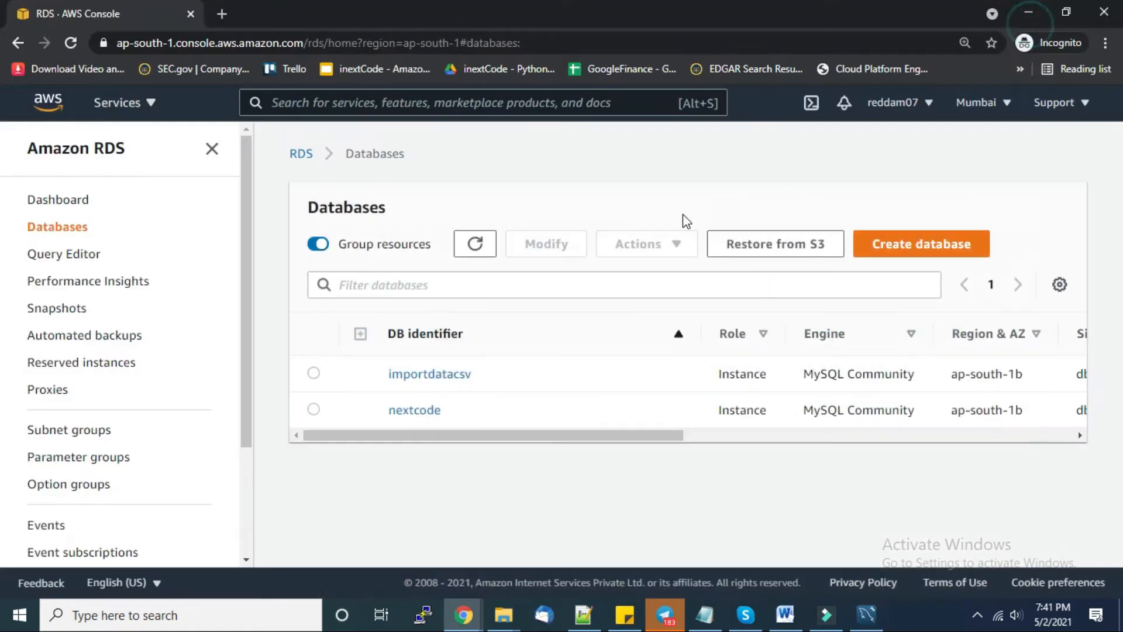
# - Open the importdatacsv instance details and refresh the Databases list
pyautogui.click(405, 376)
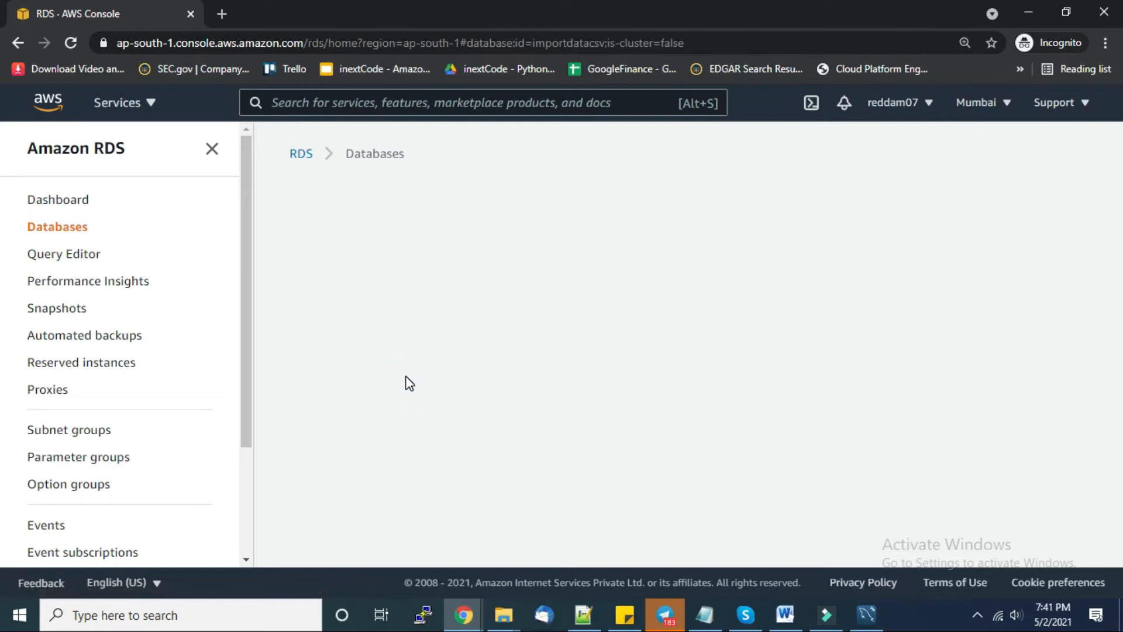
pyautogui.scroll(-4, 561, 394)
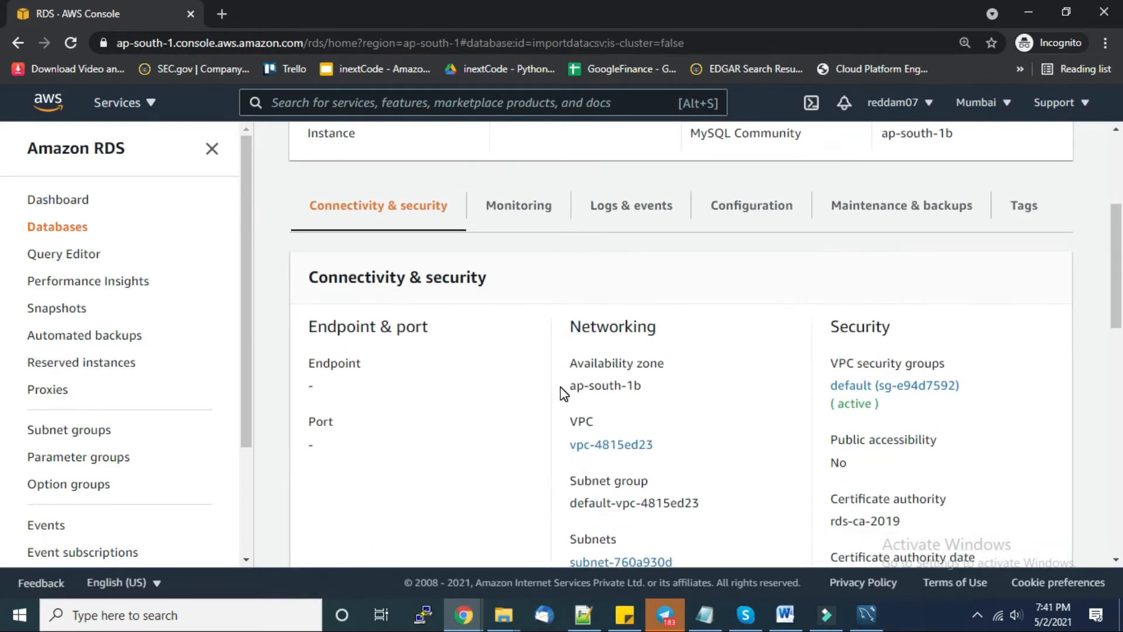
pyautogui.scroll(2, 527, 396)
pyautogui.scroll(-3, 520, 388)
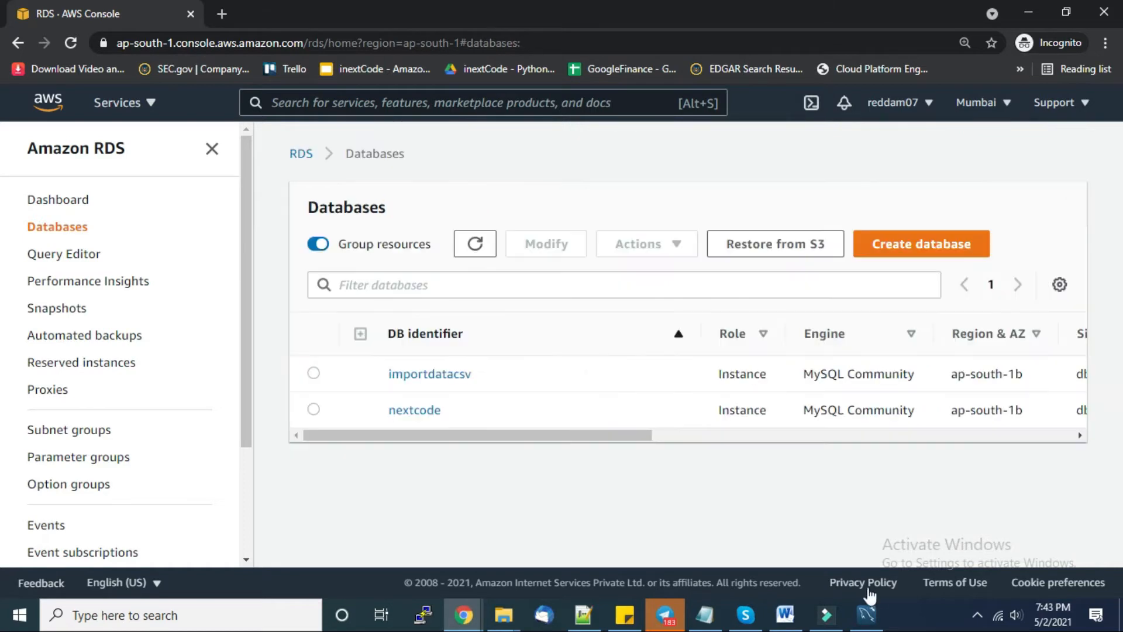
pyautogui.click(473, 243)
# - Select importdatacsv's endpoint address and port 3306, then return to Word
pyautogui.click(453, 378)
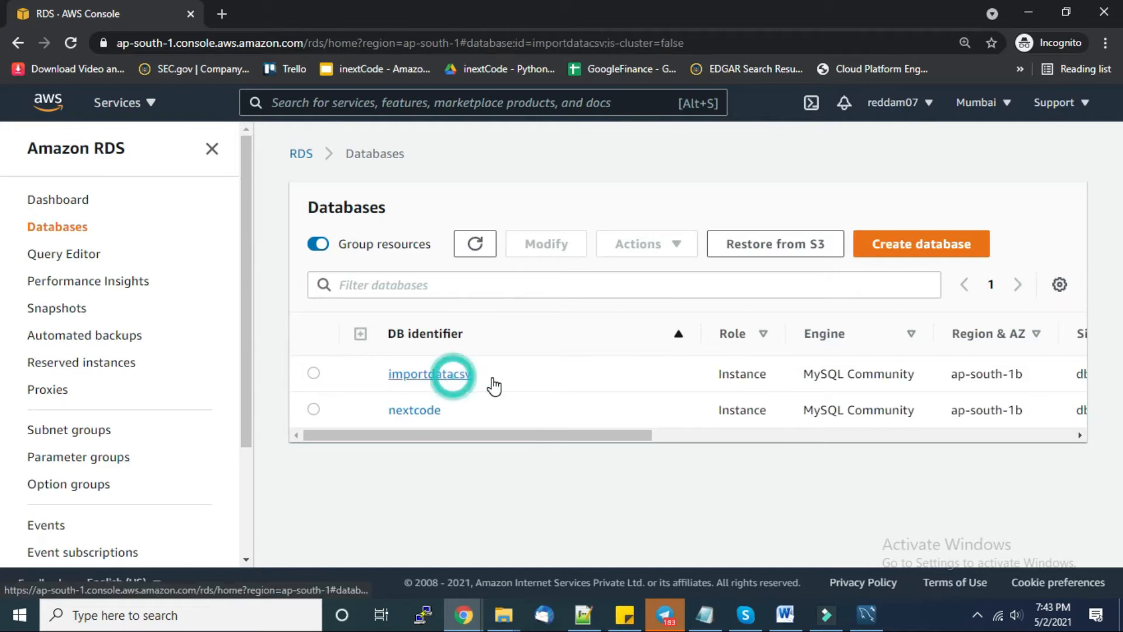
pyautogui.scroll(-5, 459, 389)
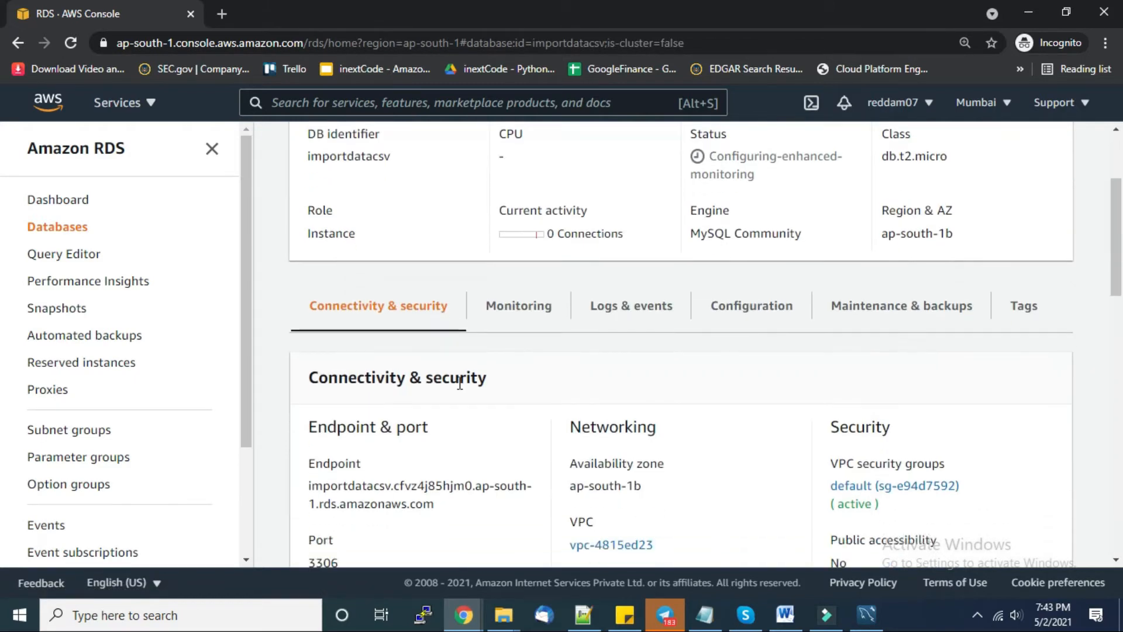
pyautogui.moveTo(359, 262); pyautogui.dragTo(307, 263)
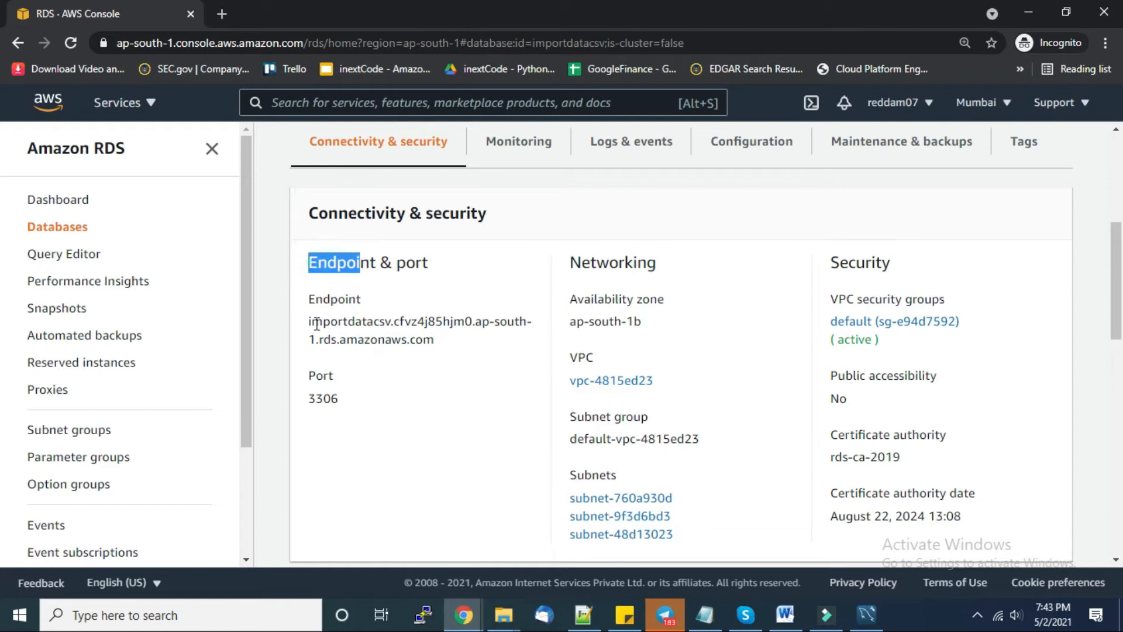
pyautogui.moveTo(310, 323); pyautogui.dragTo(445, 350)
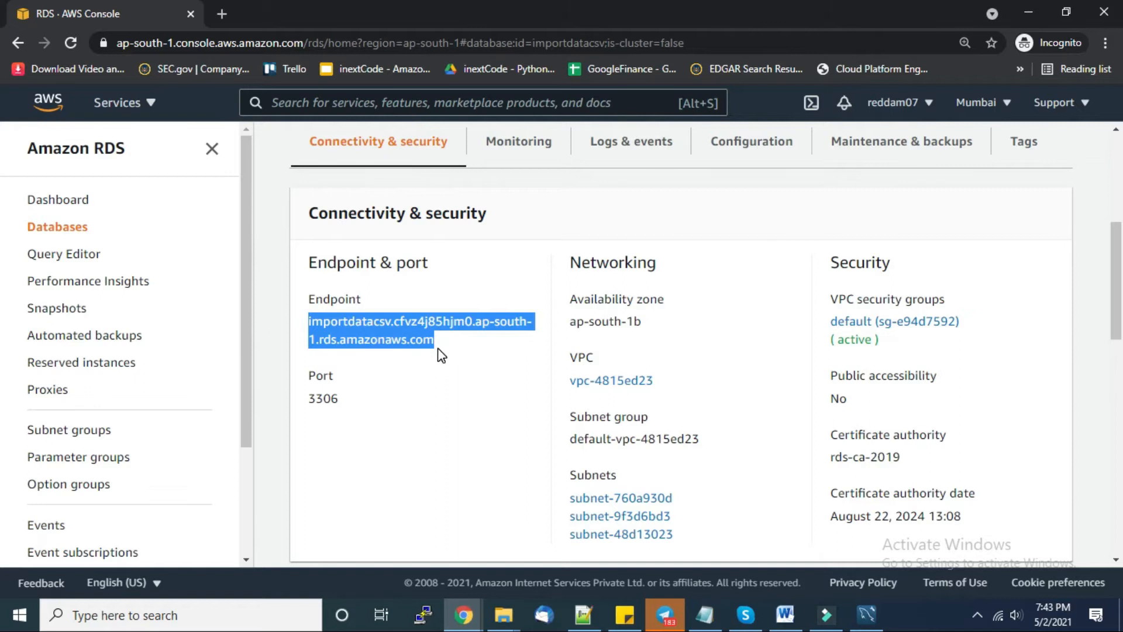
pyautogui.click(369, 380)
pyautogui.doubleClick(310, 403)
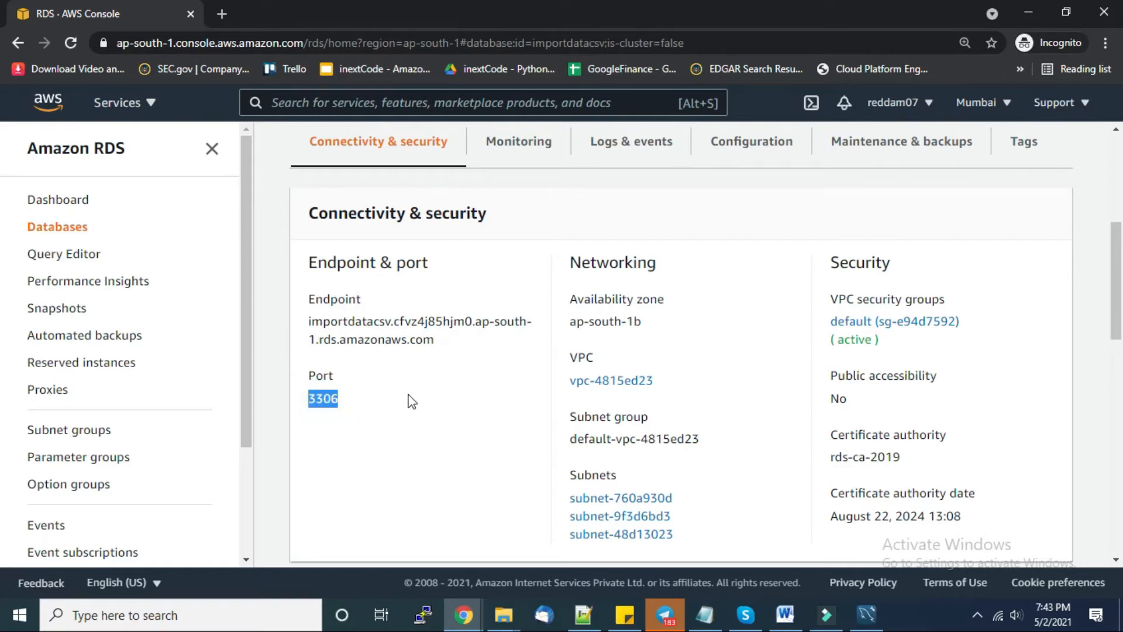
pyautogui.hotkey('alt', 'Tab')
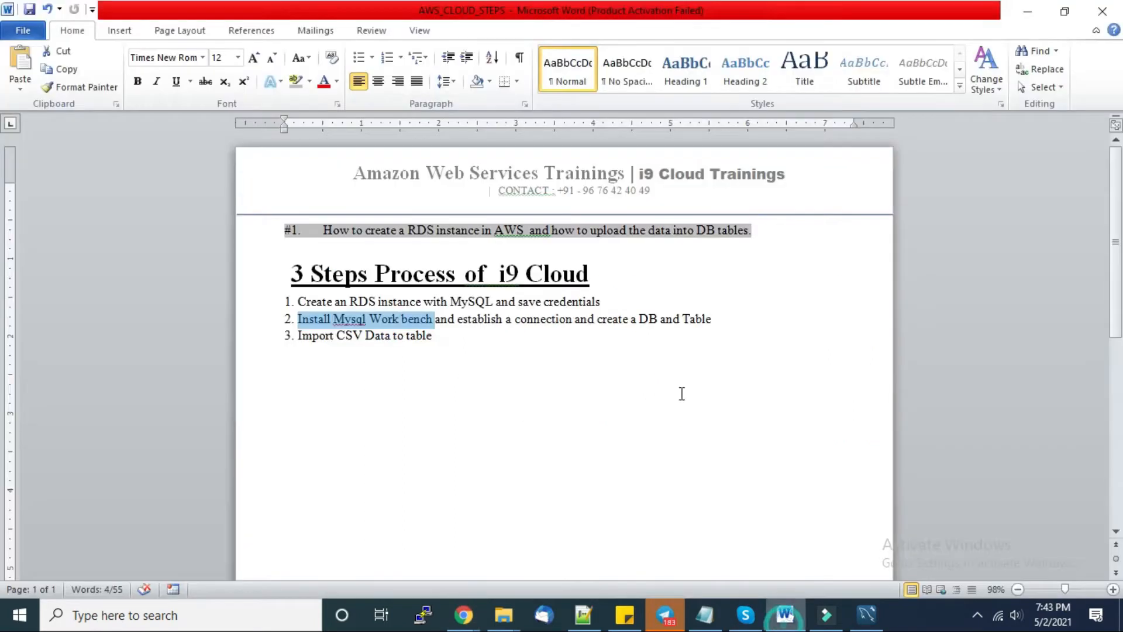
# - Review steps 1 and 2, then add blank lines below step 3
pyautogui.click(502, 347)
pyautogui.moveTo(600, 301); pyautogui.dragTo(300, 297)
pyautogui.moveTo(717, 322); pyautogui.dragTo(300, 319)
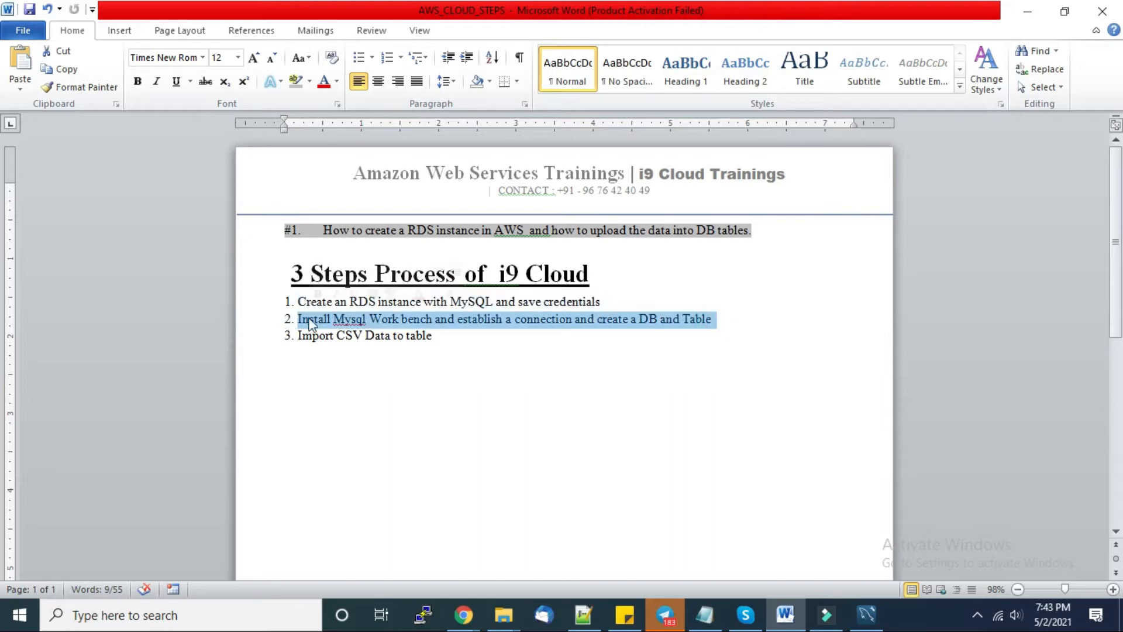
pyautogui.click(393, 329)
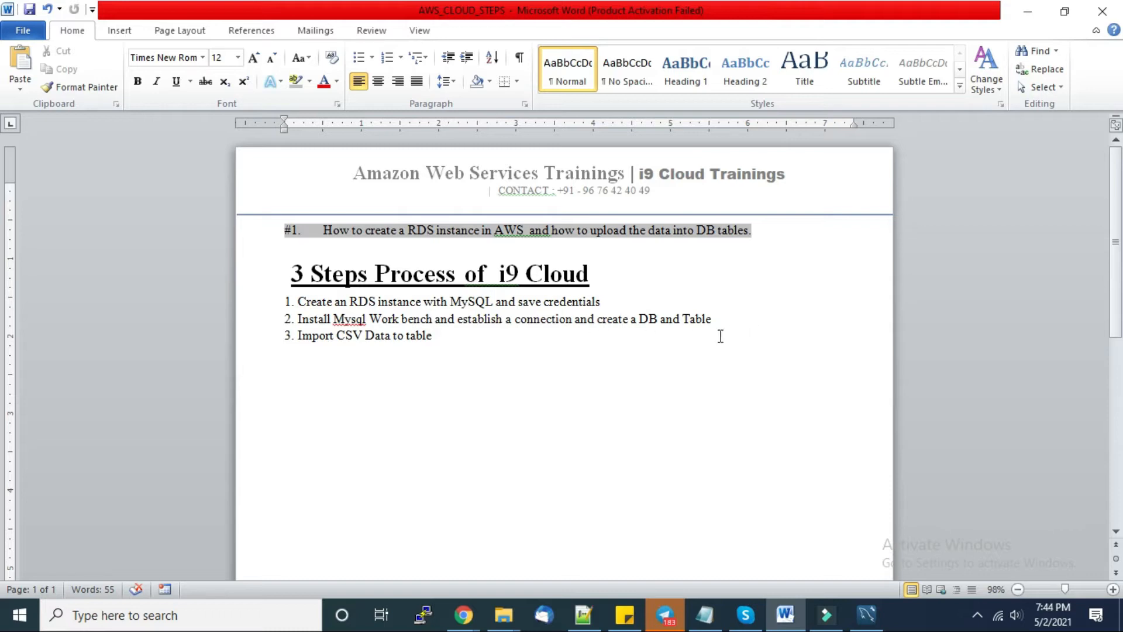
pyautogui.click(484, 350)
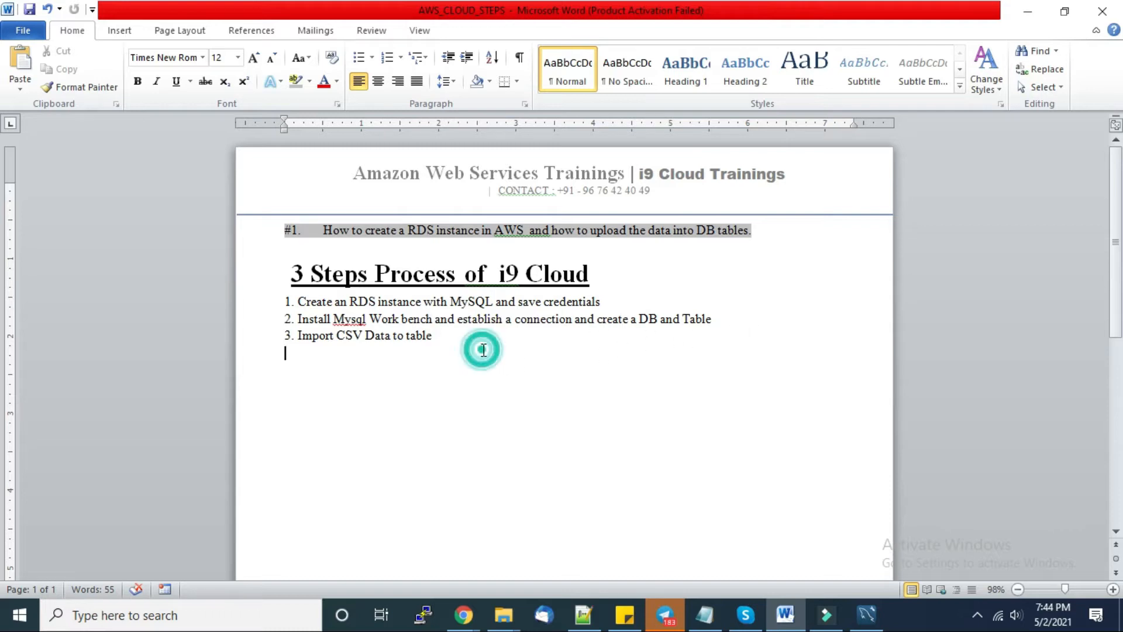
pyautogui.press('Return')
pyautogui.press('Return')
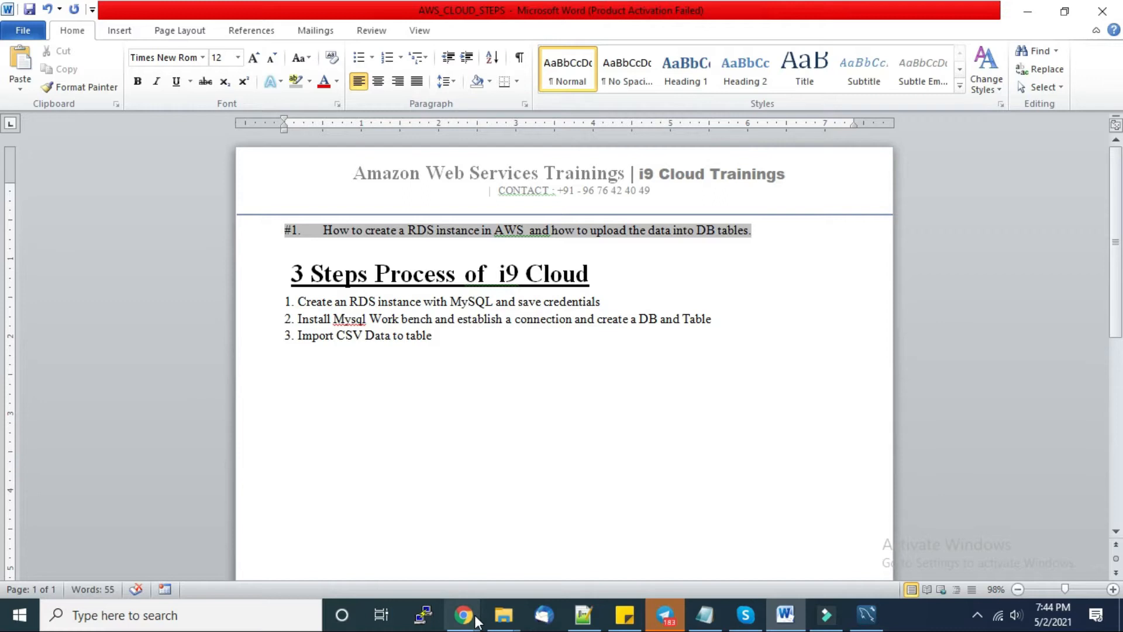
# - Copy the importdatacsv endpoint from RDS and paste it below the steps list
pyautogui.moveTo(465, 613)
pyautogui.click(539, 560)
pyautogui.moveTo(307, 321); pyautogui.dragTo(433, 340)
pyautogui.hotkey('ctrl', 'c')
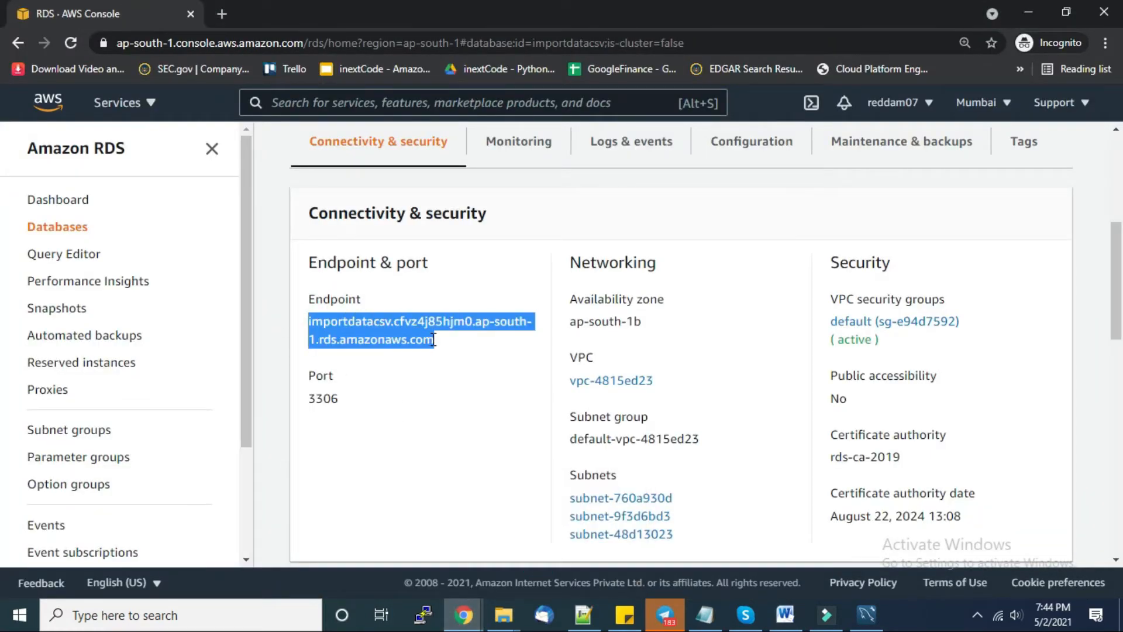
pyautogui.click(786, 614)
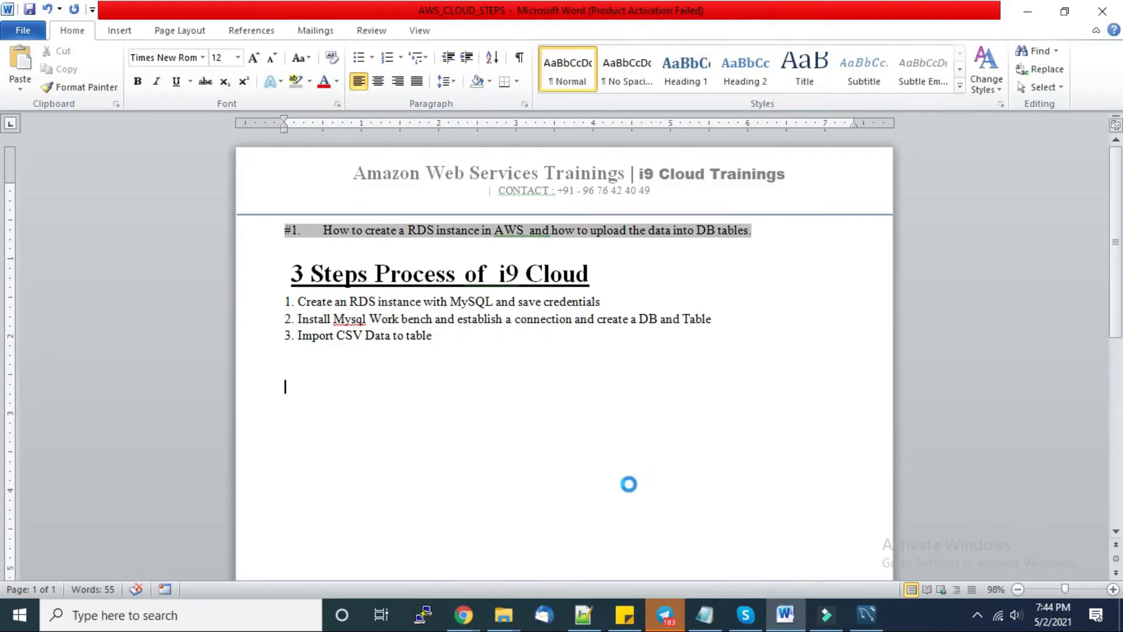
pyautogui.hotkey('ctrl', 'v')
pyautogui.press('Return')
# - Add lines for username admin, password, and port 3306
pyautogui.write("admin'")
pyautogui.press('BackSpace')
pyautogui.press('Return')
pyautogui.write('password')
pyautogui.press('Return')
pyautogui.write('3306')
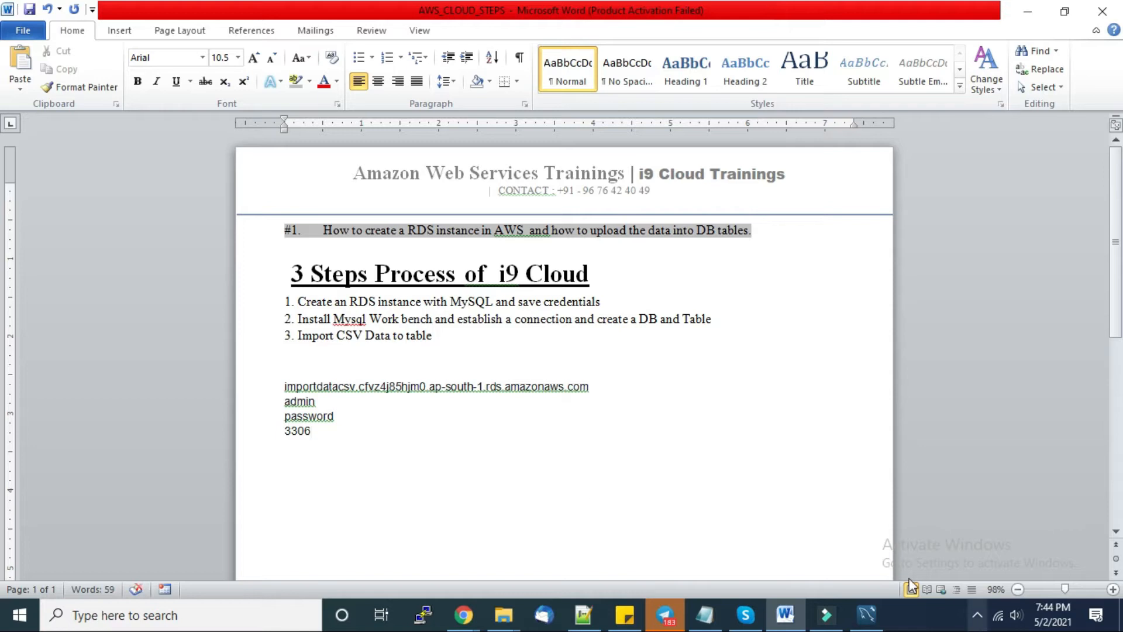
# - Start a new MySQL connection in Workbench named myNewConnection2
pyautogui.click(859, 607)
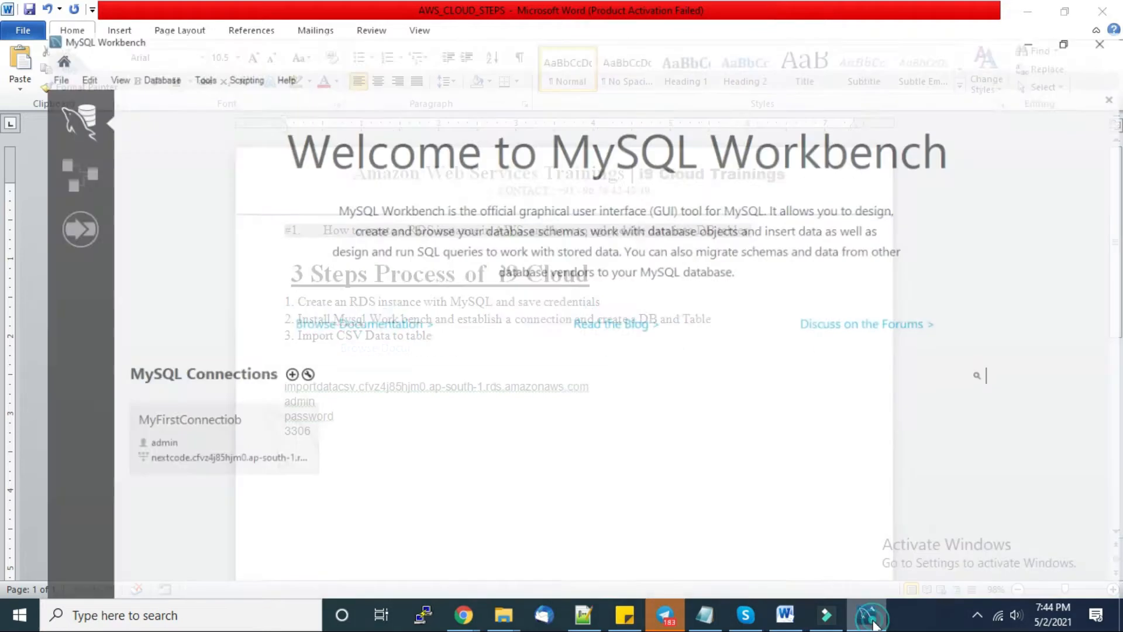
pyautogui.click(257, 358)
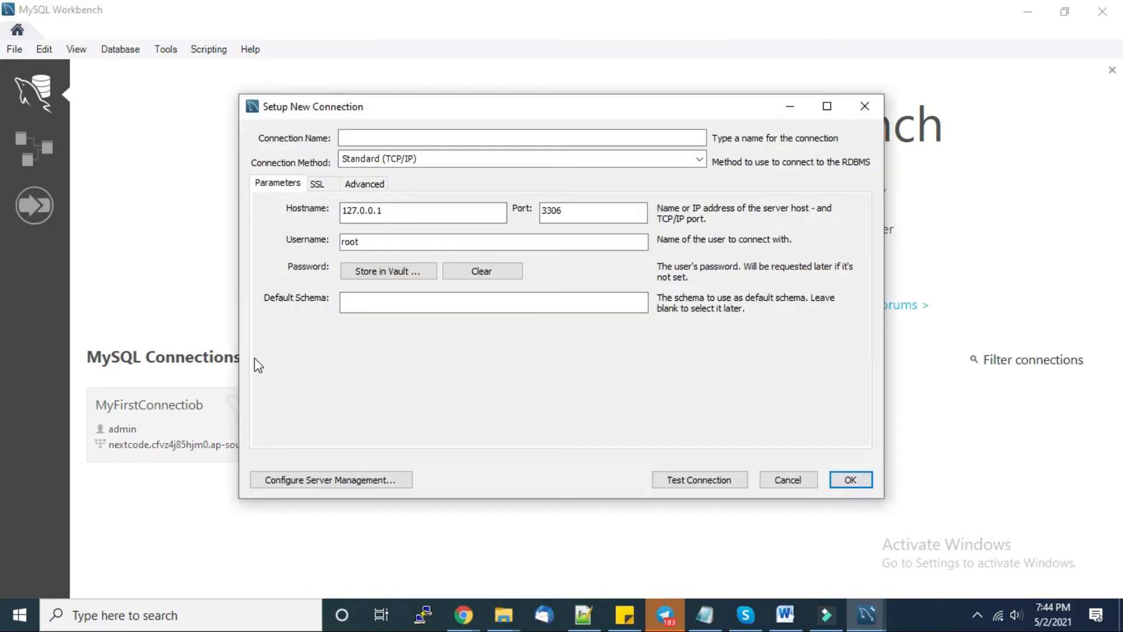
pyautogui.click(406, 138)
pyautogui.write('myNewConnection2')
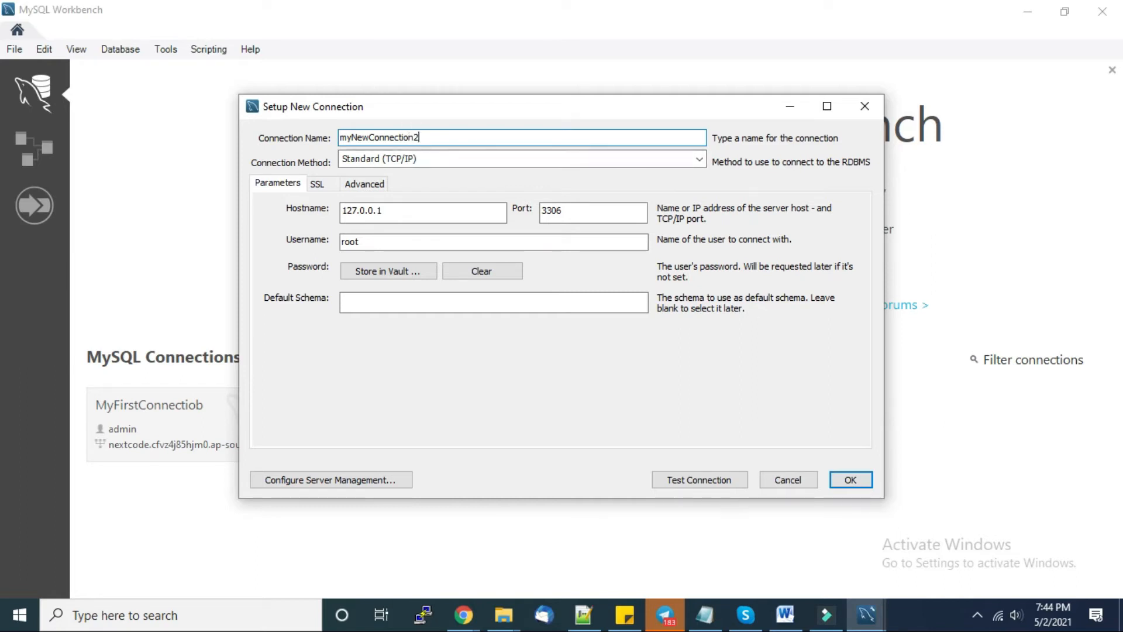
# - Copy the endpoint from the Word notes and paste it as the connection Hostname
pyautogui.moveTo(417, 216); pyautogui.dragTo(319, 218)
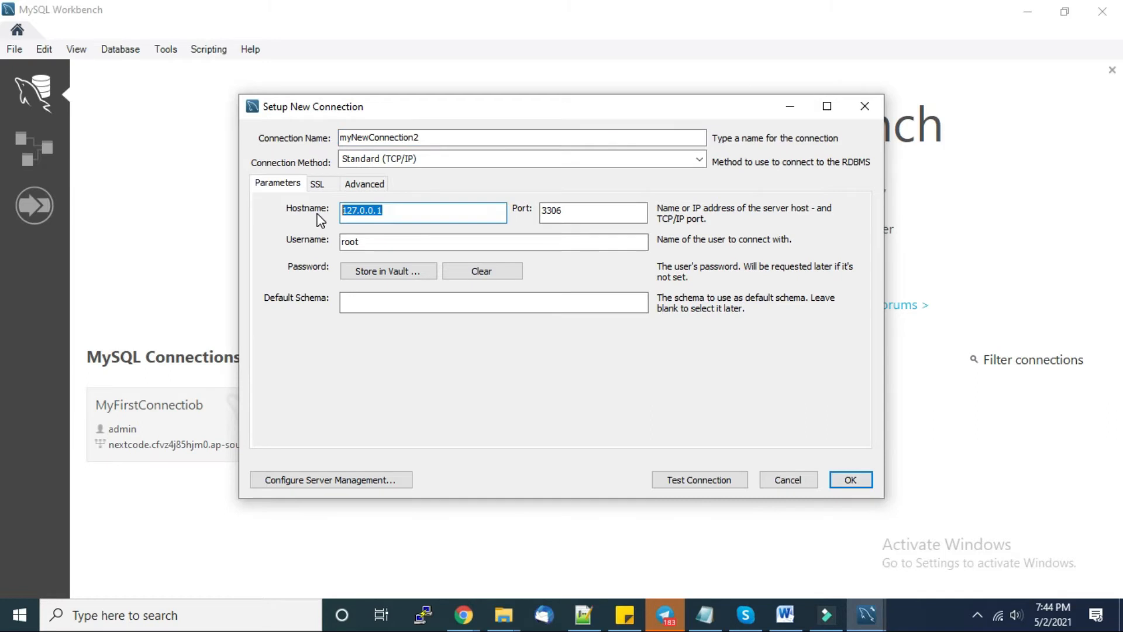
pyautogui.click(785, 614)
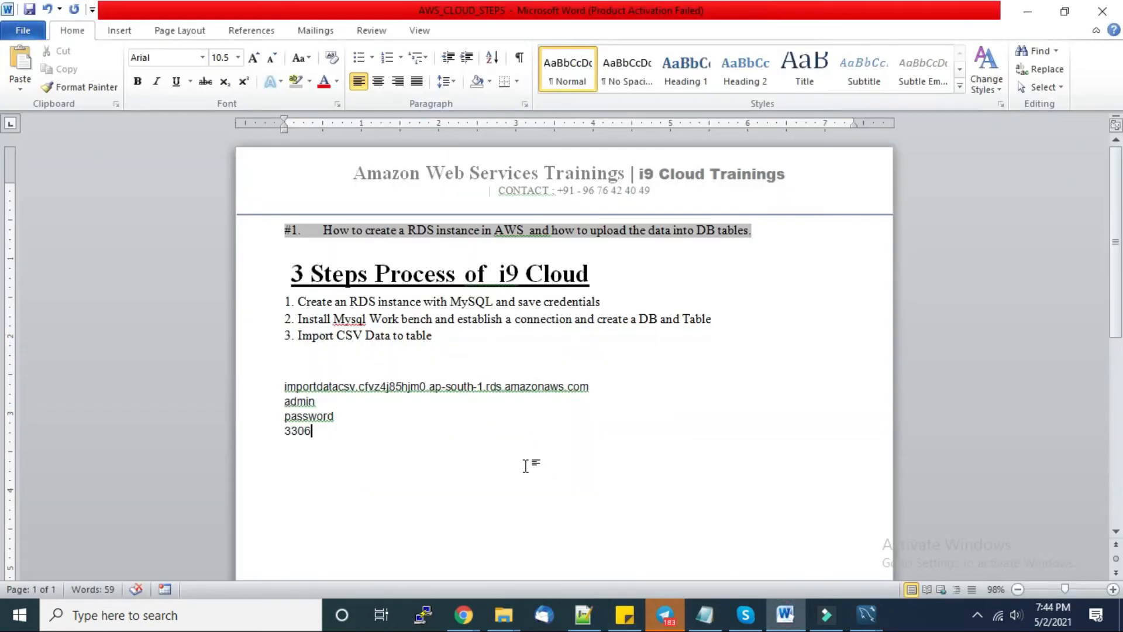
pyautogui.moveTo(609, 388); pyautogui.dragTo(300, 392)
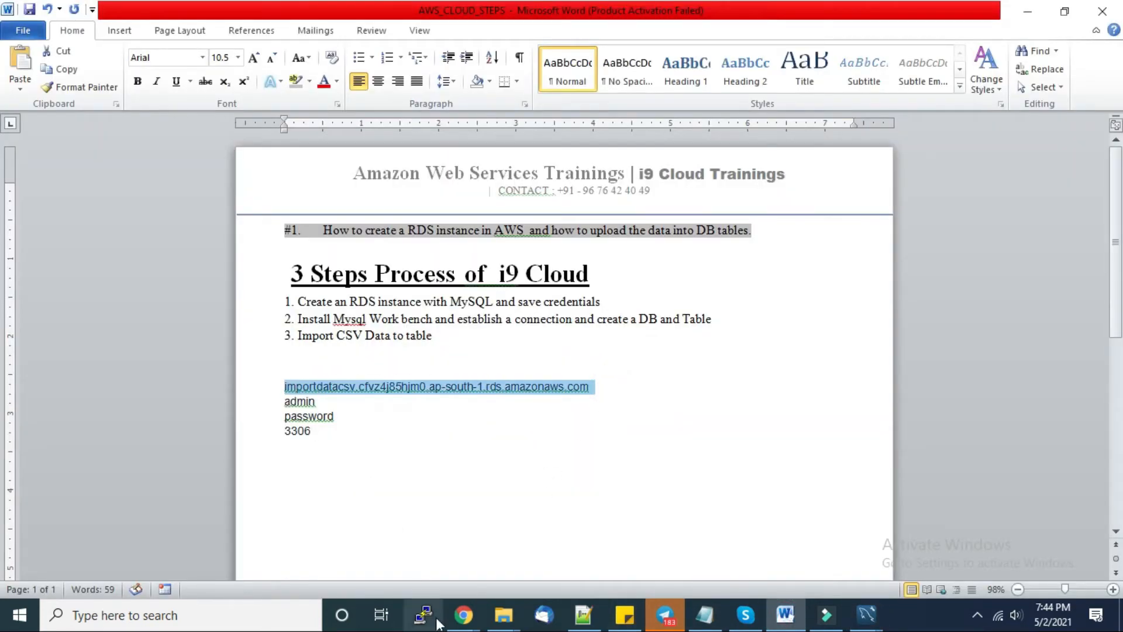
pyautogui.moveTo(872, 617)
pyautogui.click(914, 541)
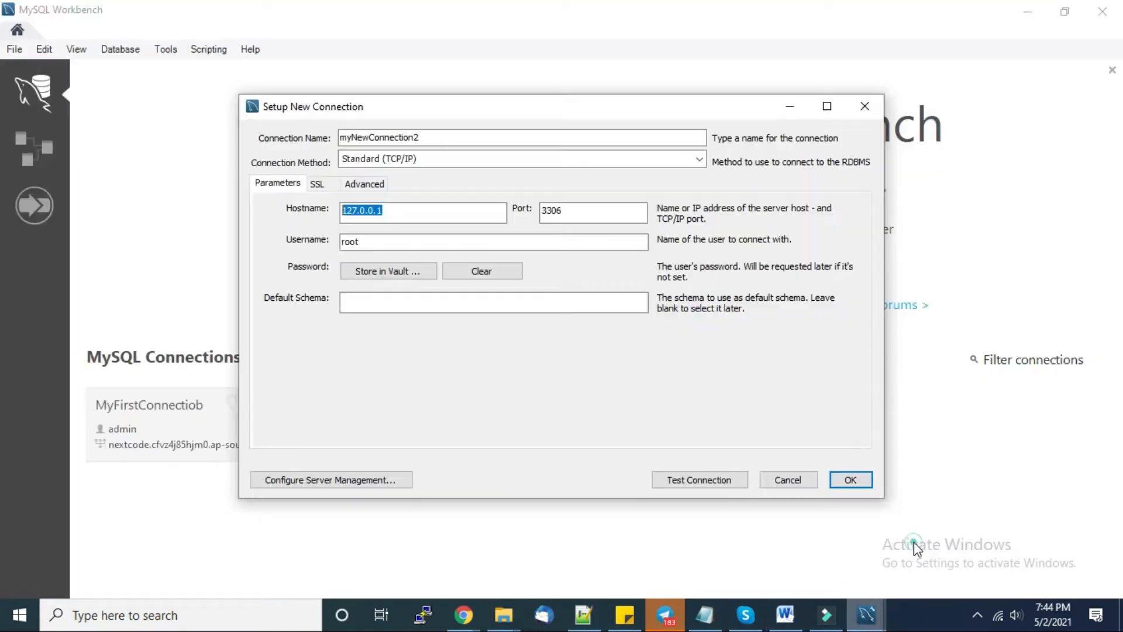
pyautogui.click(413, 238)
pyautogui.doubleClick(414, 216)
pyautogui.write('nextcode.cfvz4j85hjm0.ap-south-1.rds.amazonaws.com')
# - Set the connection Username to admin and return to the RDS console after the failed test
pyautogui.moveTo(564, 240); pyautogui.dragTo(268, 244)
pyautogui.write('adm')
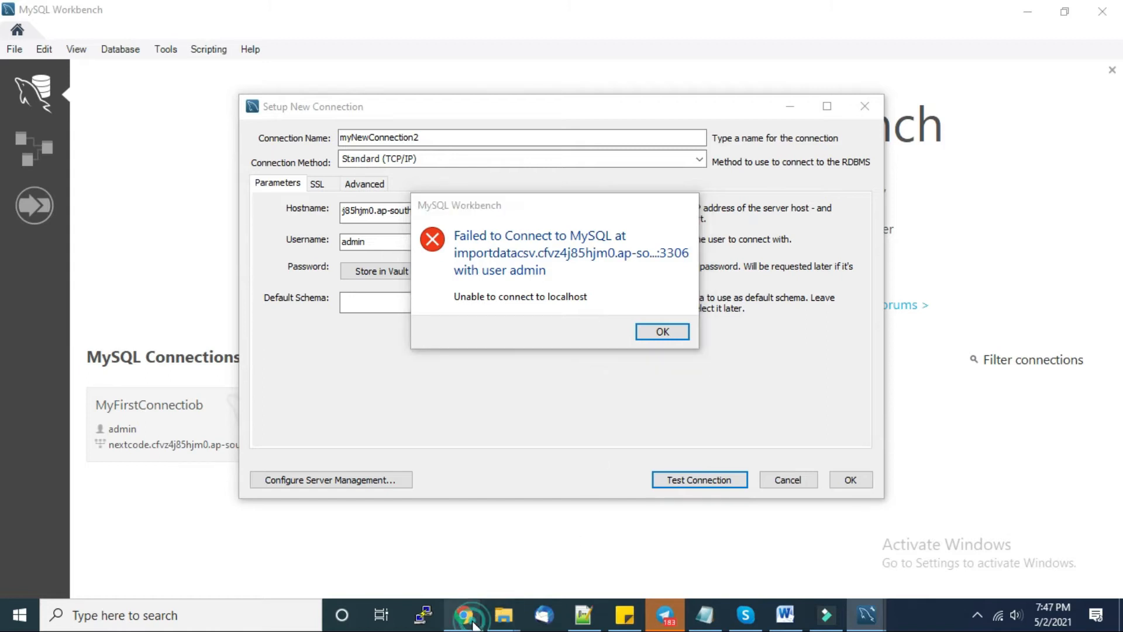
pyautogui.moveTo(466, 612)
pyautogui.click(529, 530)
# - Confirm importdatacsv's Public accessibility currently shows No
pyautogui.click(698, 230)
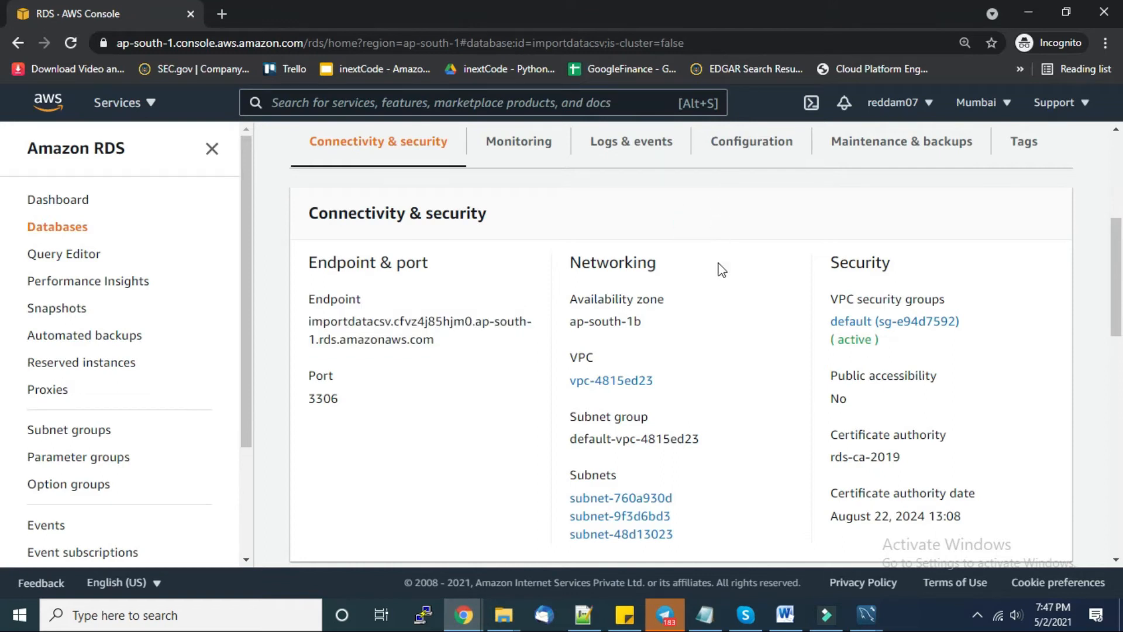
pyautogui.scroll(-4, 758, 372)
pyautogui.scroll(3, 760, 373)
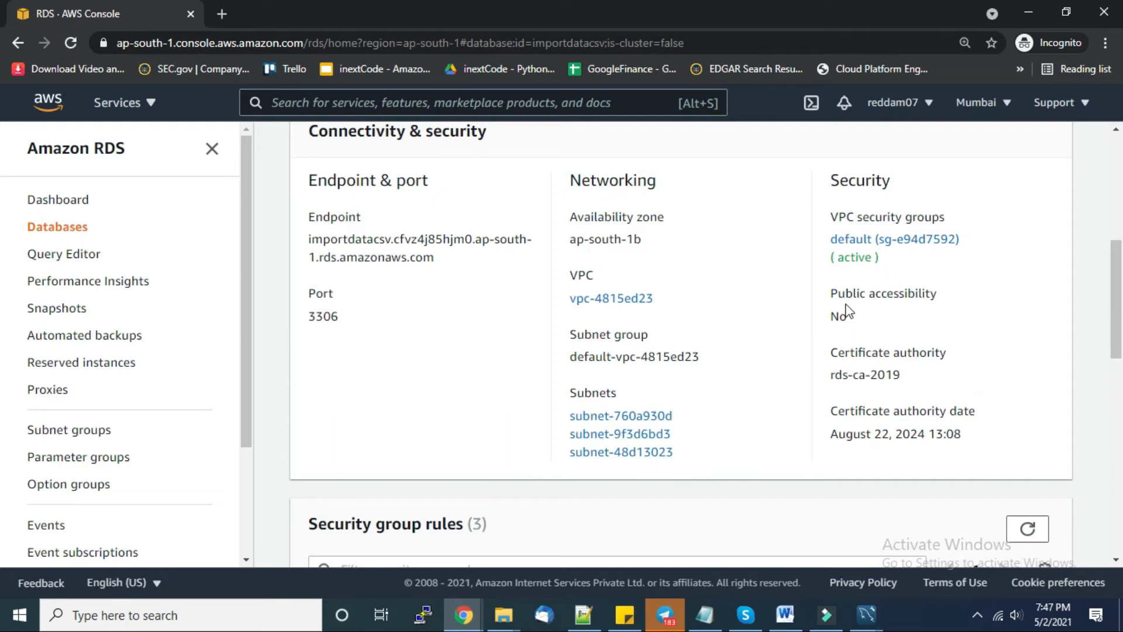
pyautogui.moveTo(829, 290); pyautogui.dragTo(869, 316)
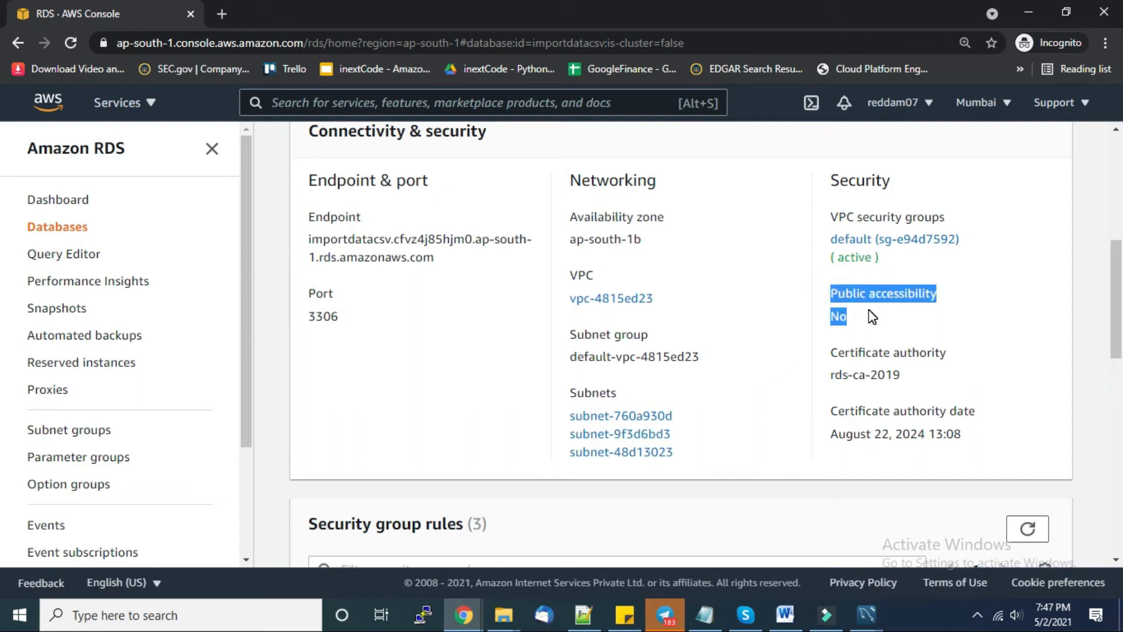
pyautogui.scroll(6, 727, 356)
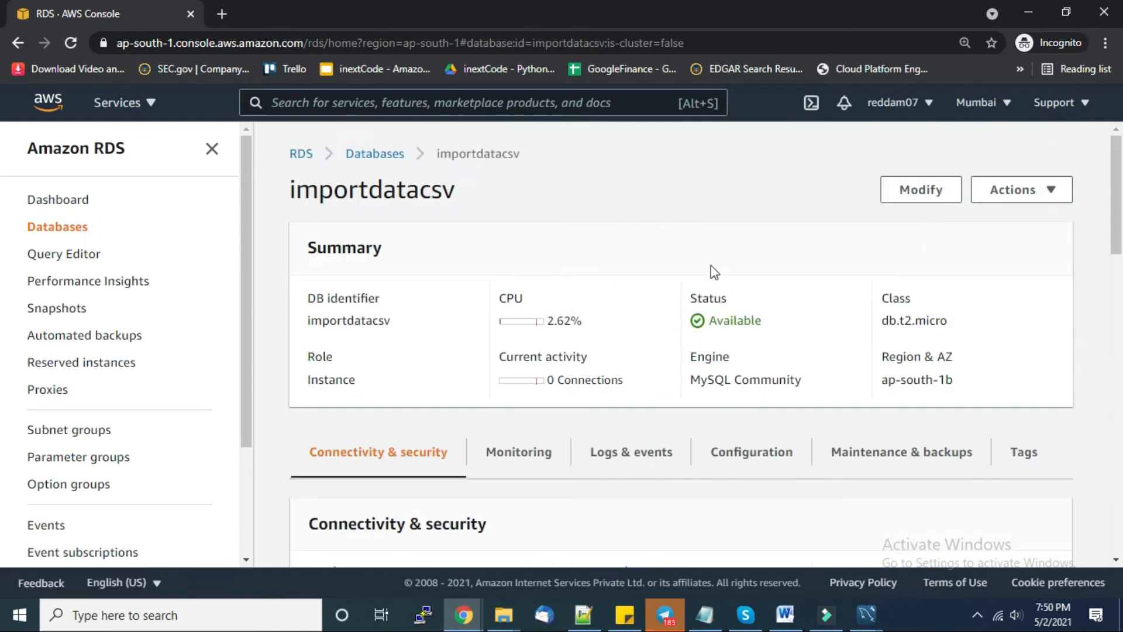
# - Modify importdatacsv to be Publicly accessible and apply the change
pyautogui.click(918, 193)
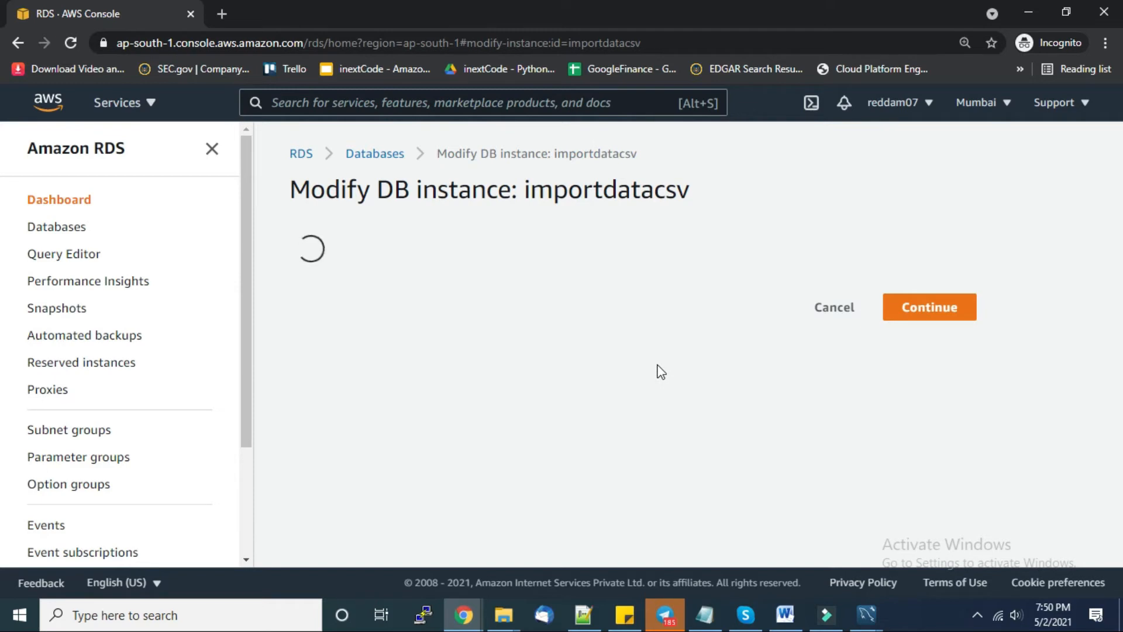
pyautogui.scroll(-10, 771, 359)
pyautogui.scroll(-7, 774, 358)
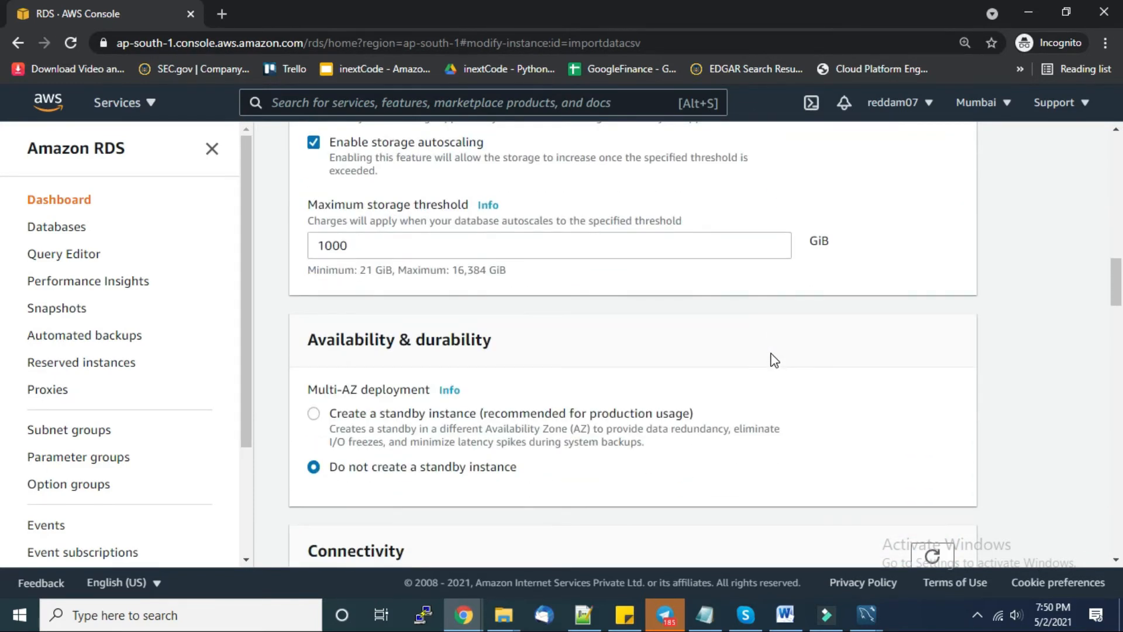
pyautogui.scroll(-8, 775, 359)
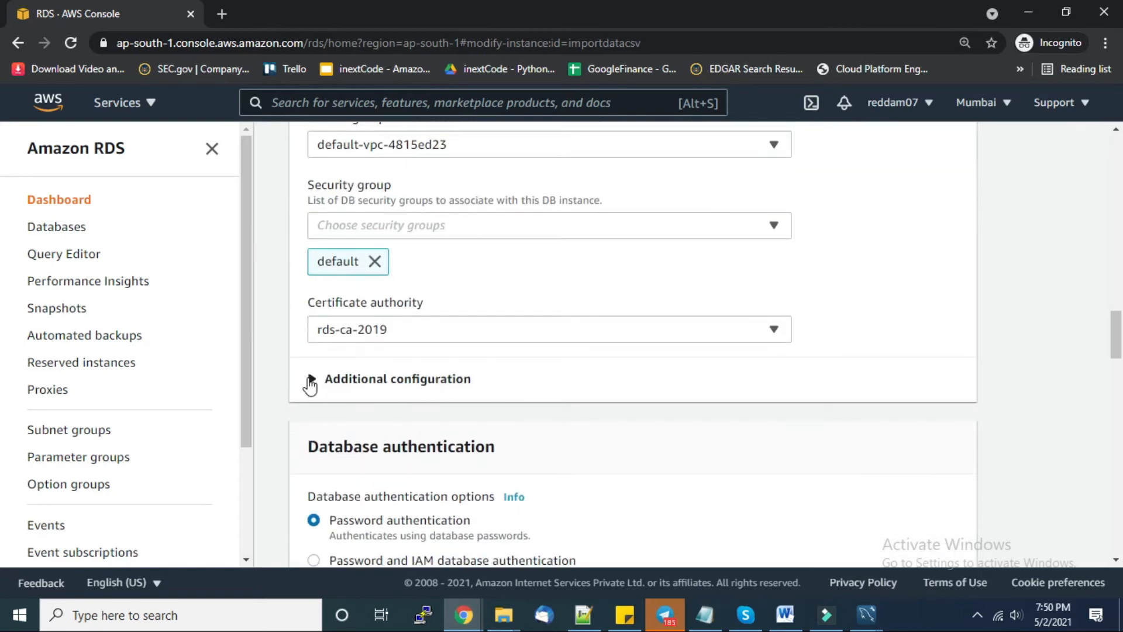
pyautogui.click(310, 386)
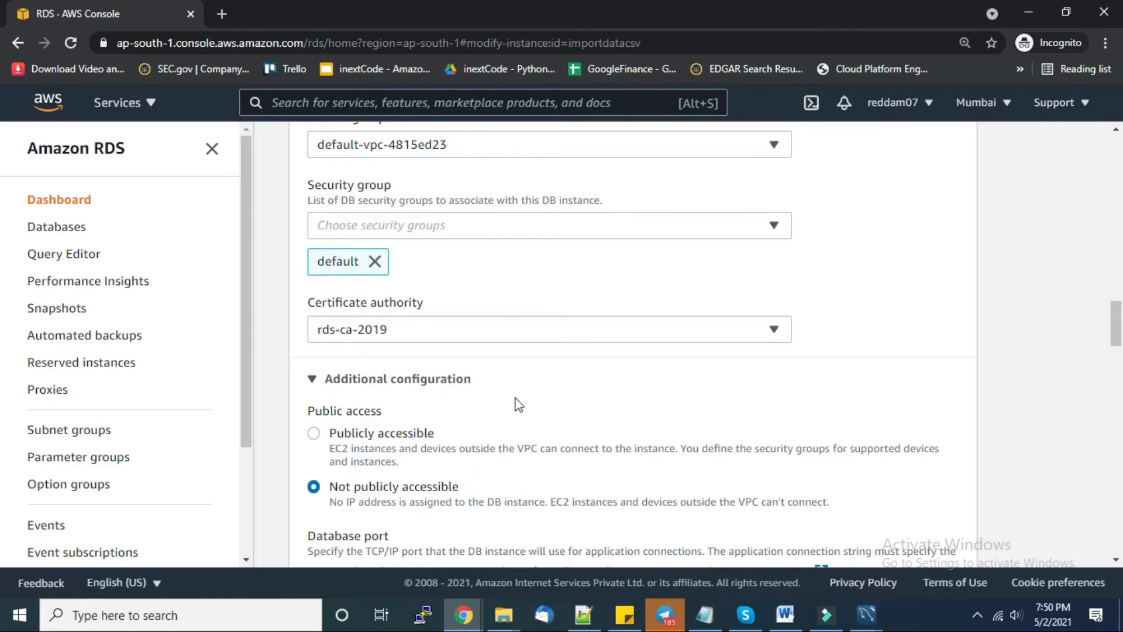
pyautogui.click(314, 435)
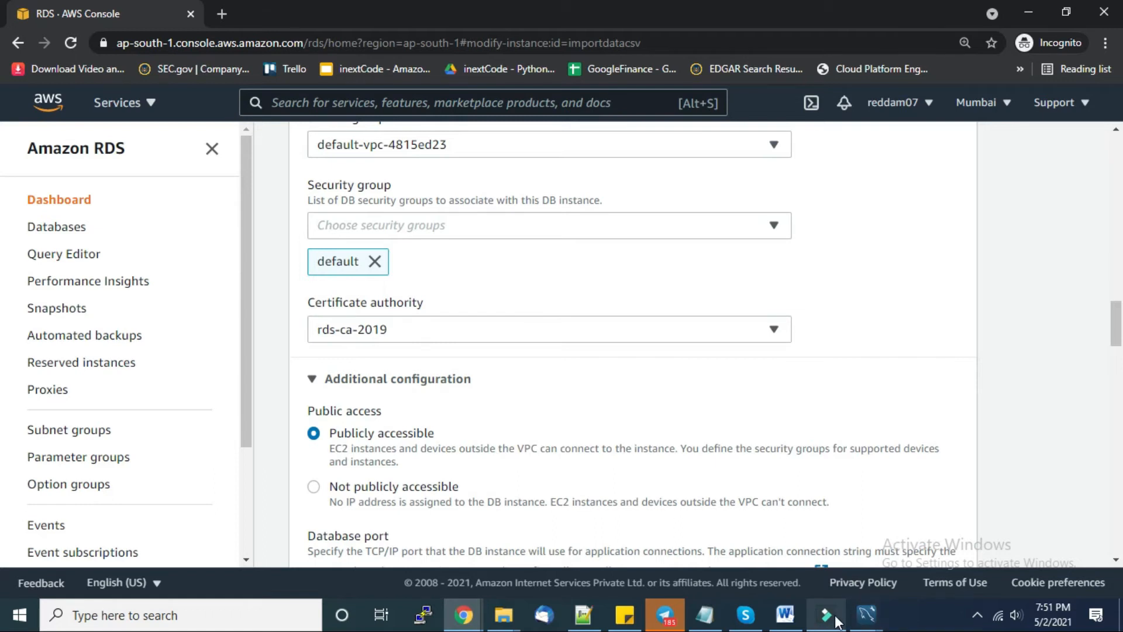
pyautogui.scroll(-7, 901, 380)
pyautogui.scroll(-10, 918, 439)
pyautogui.click(930, 534)
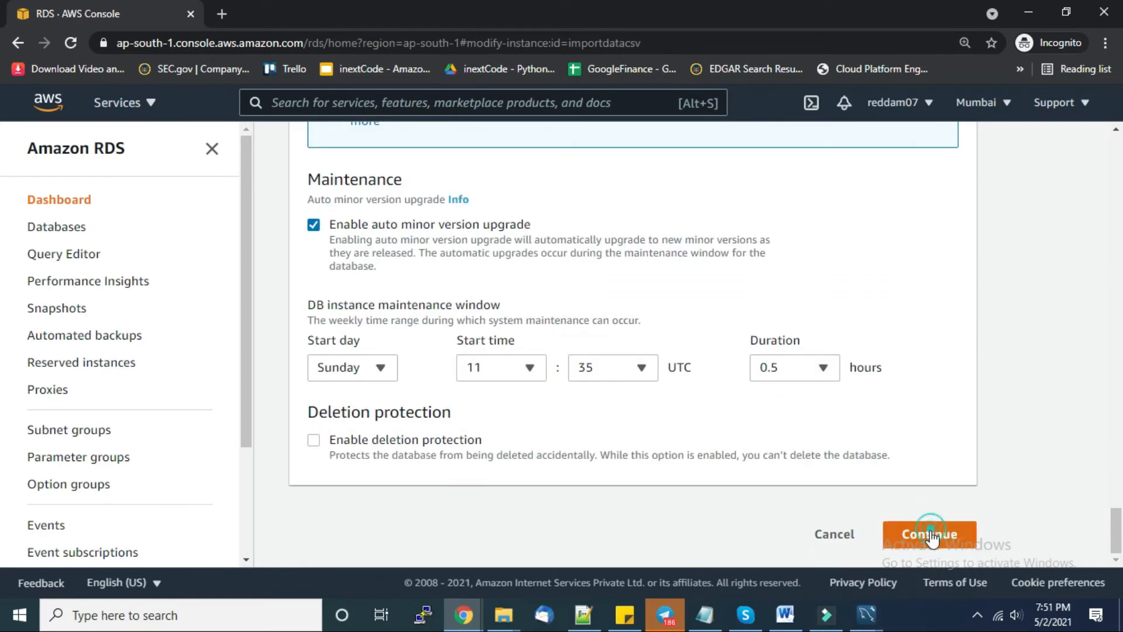
pyautogui.click(879, 533)
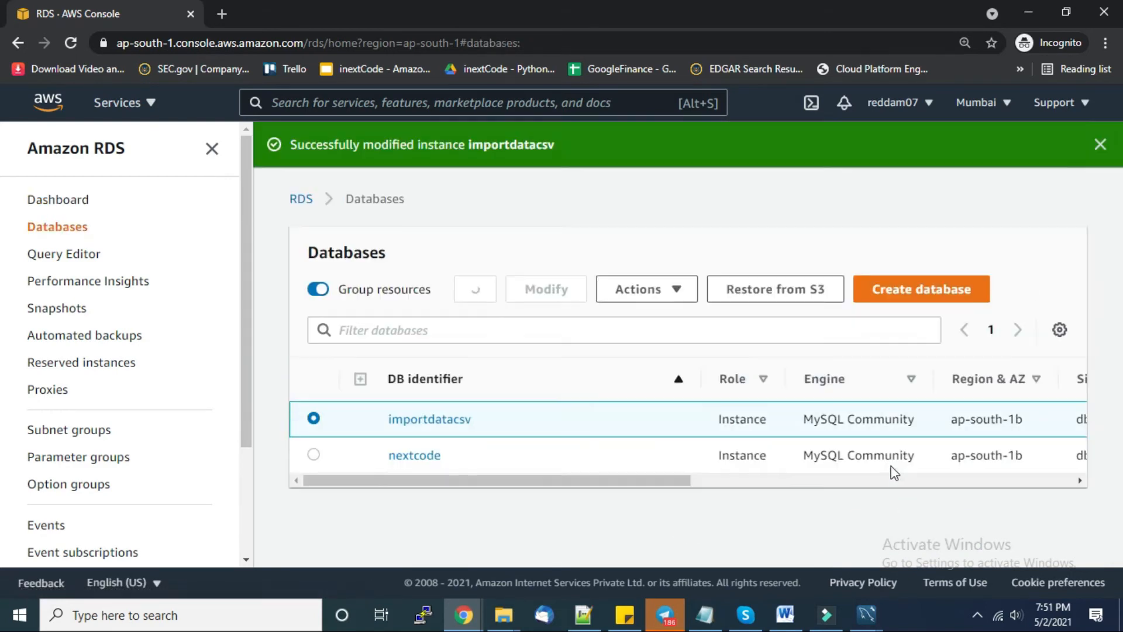
# - Reopen importdatacsv's details and verify Public accessibility now reads Yes
pyautogui.click(1095, 144)
pyautogui.click(427, 372)
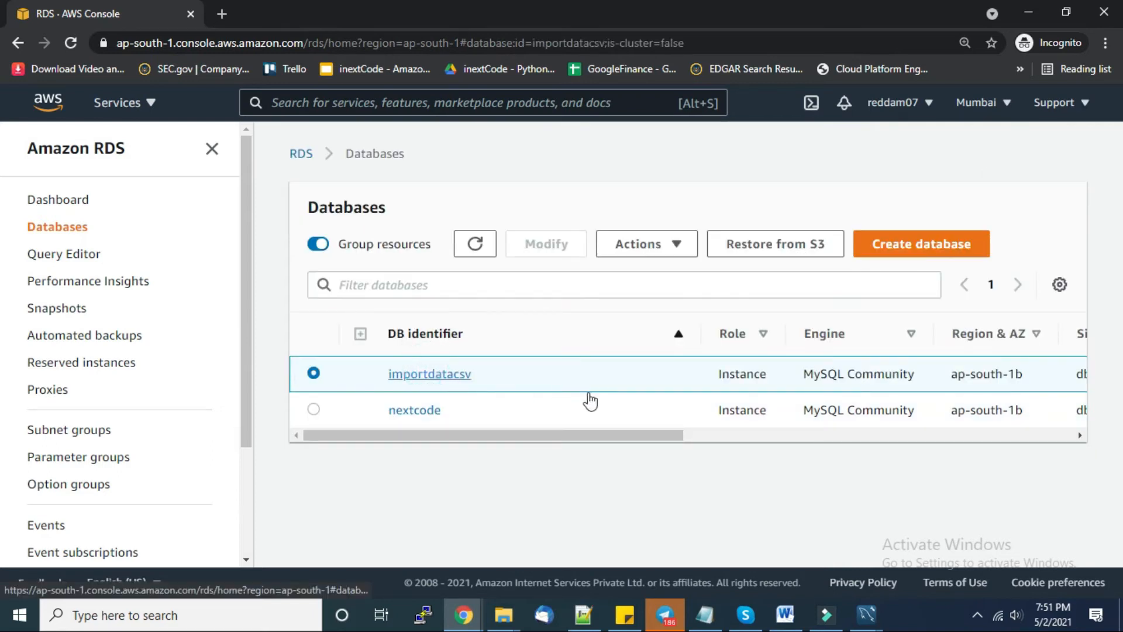
pyautogui.click(475, 243)
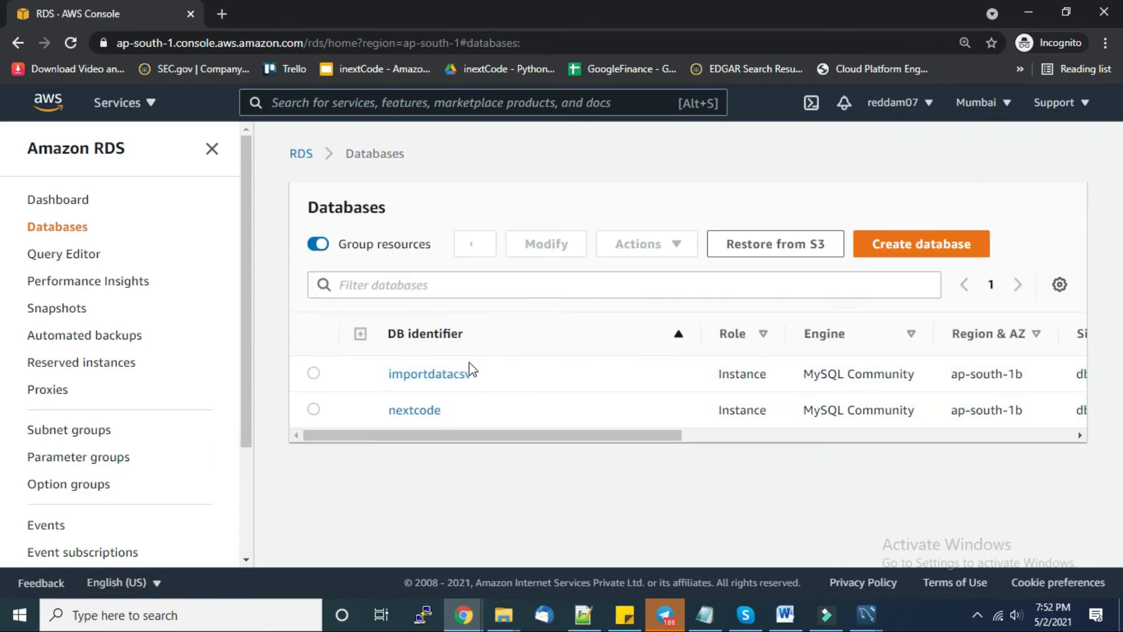
pyautogui.click(436, 375)
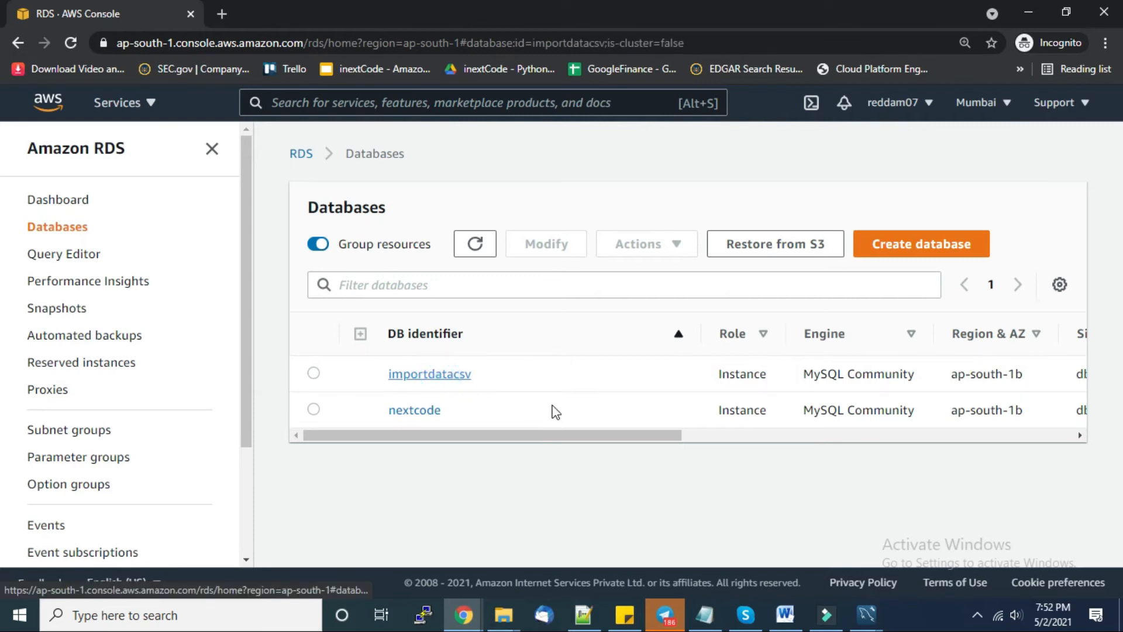
pyautogui.scroll(-4, 725, 445)
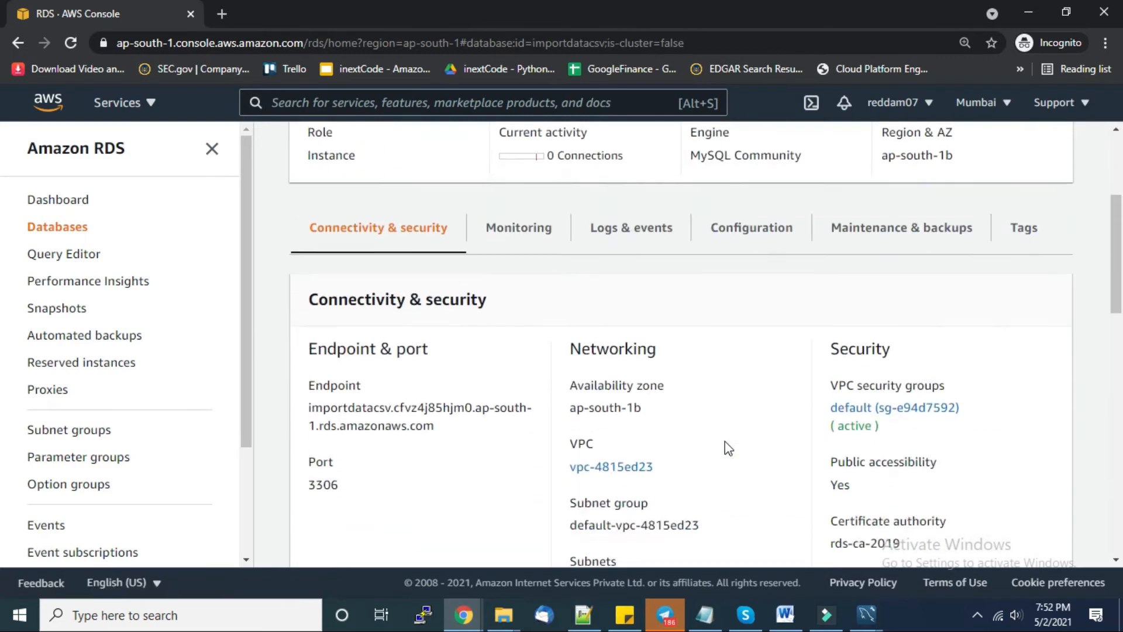
pyautogui.scroll(-2, 725, 445)
pyautogui.moveTo(831, 355); pyautogui.dragTo(879, 382)
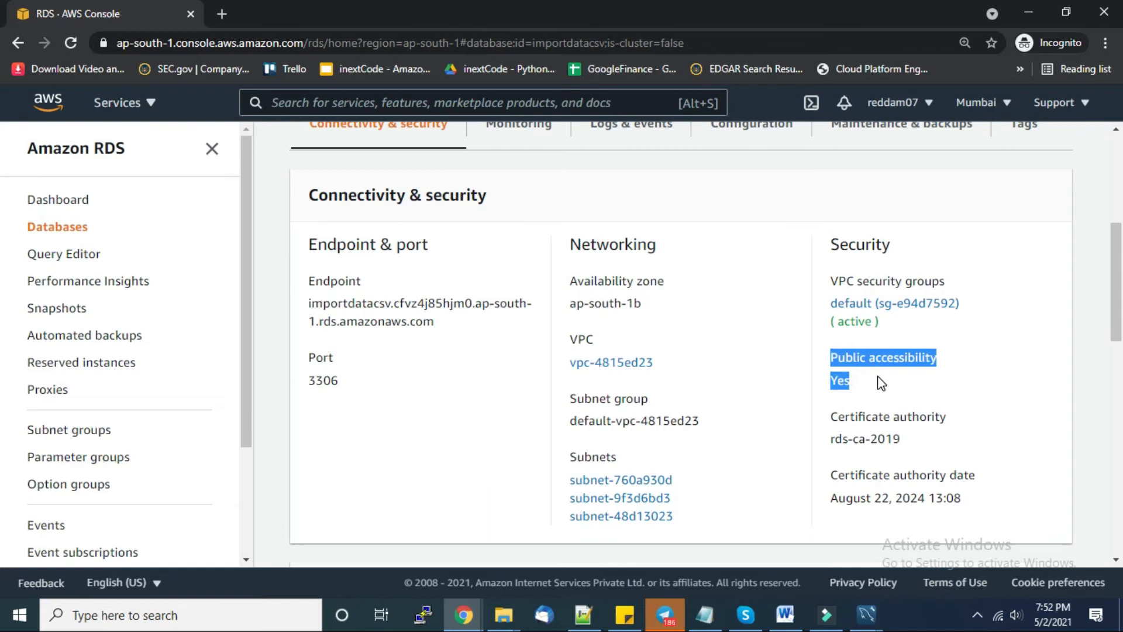
pyautogui.click(885, 394)
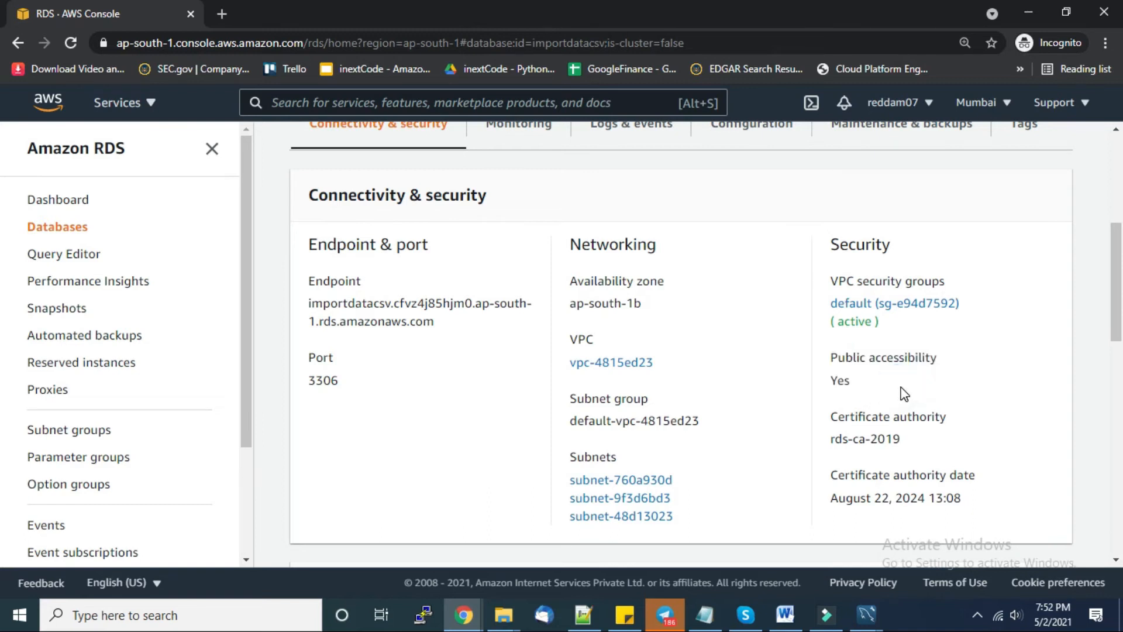
pyautogui.moveTo(862, 383); pyautogui.dragTo(831, 367)
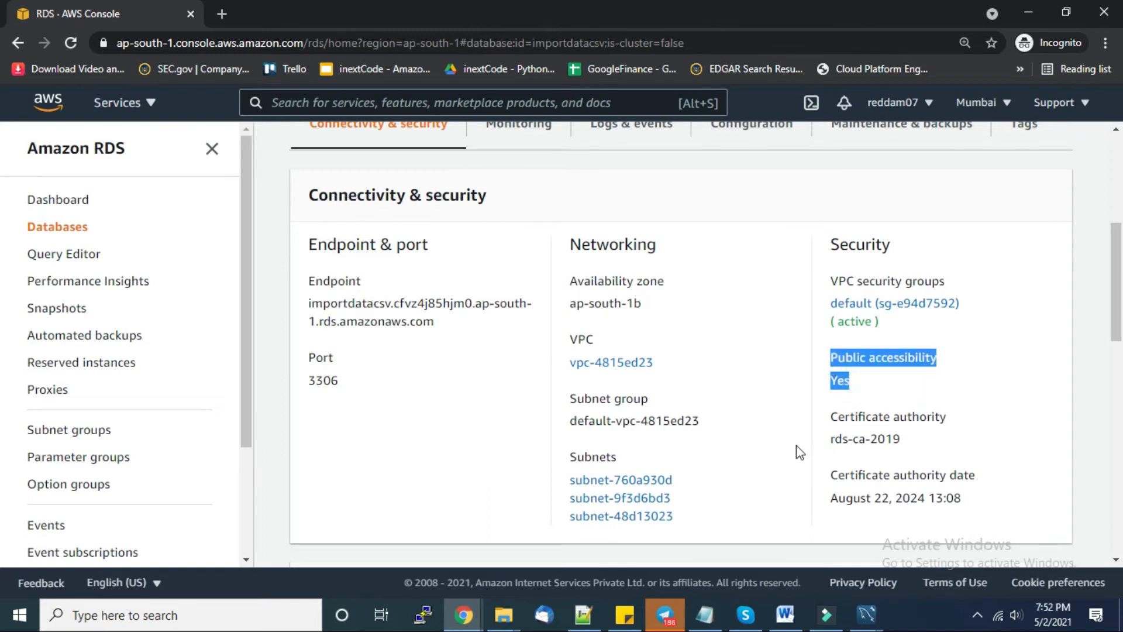
pyautogui.click(790, 386)
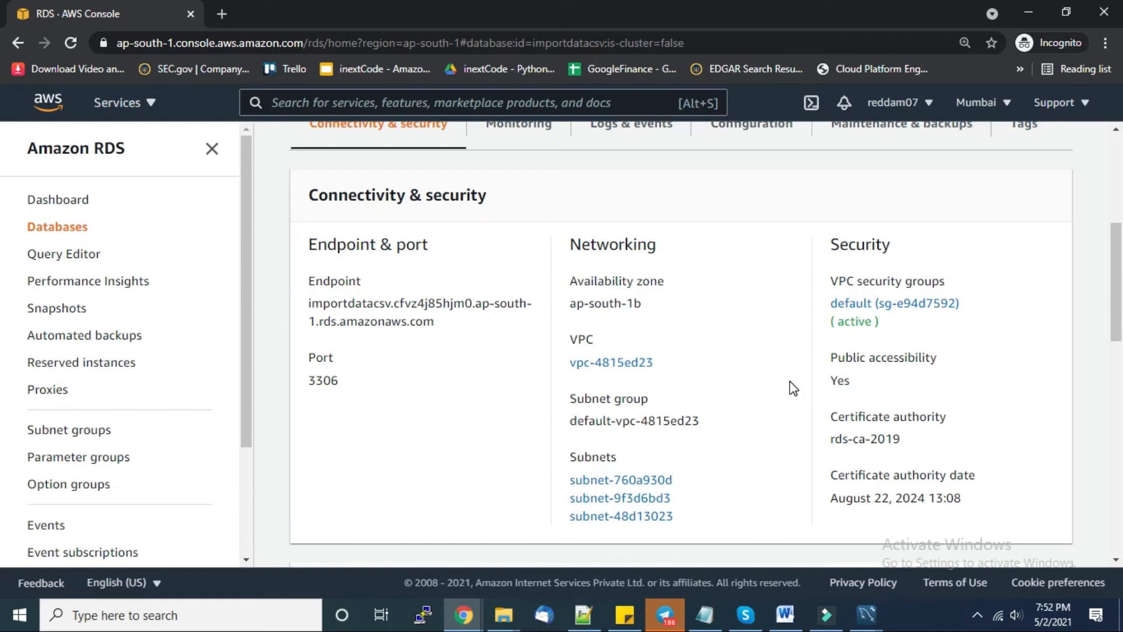
# - Retest myNewConnection2 in Workbench and dismiss the repeated connection failure
pyautogui.moveTo(866, 614)
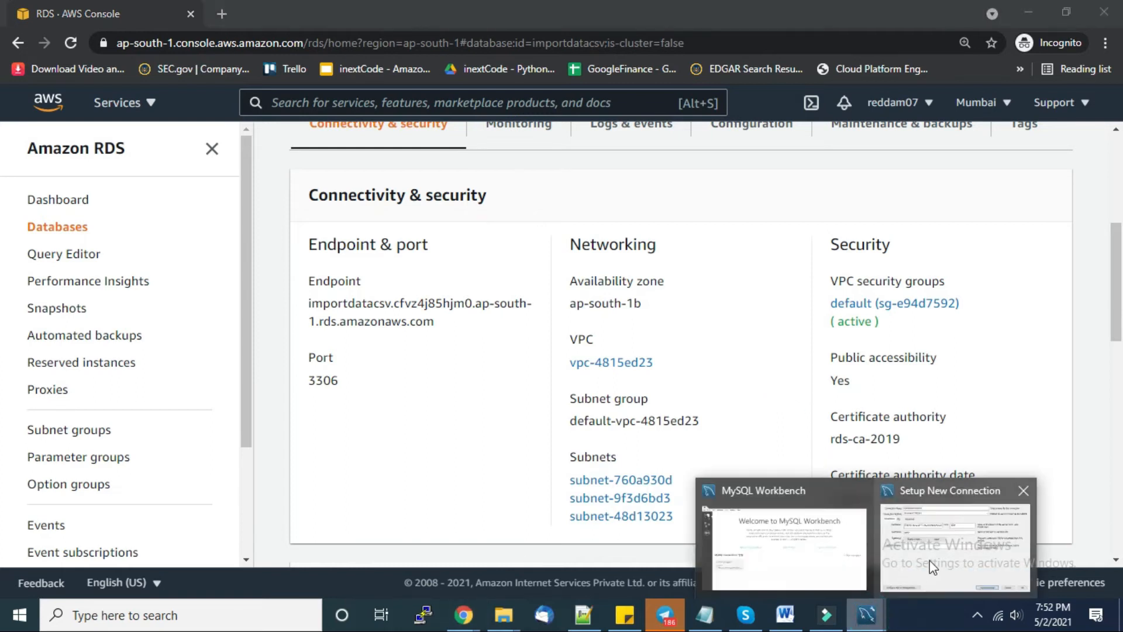
pyautogui.click(933, 562)
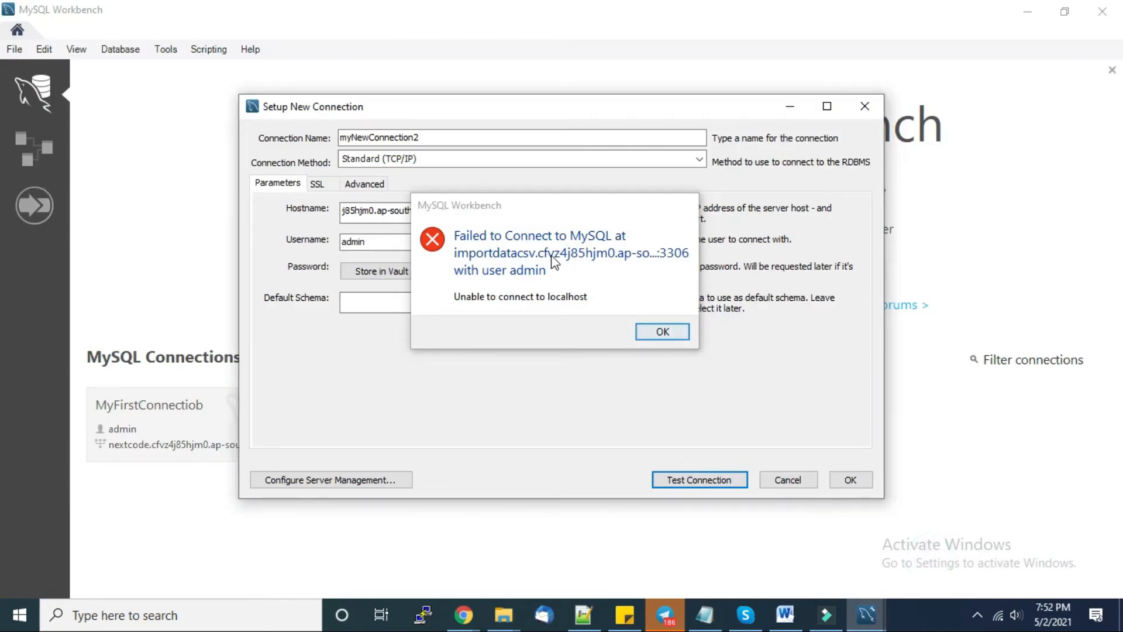
pyautogui.click(660, 331)
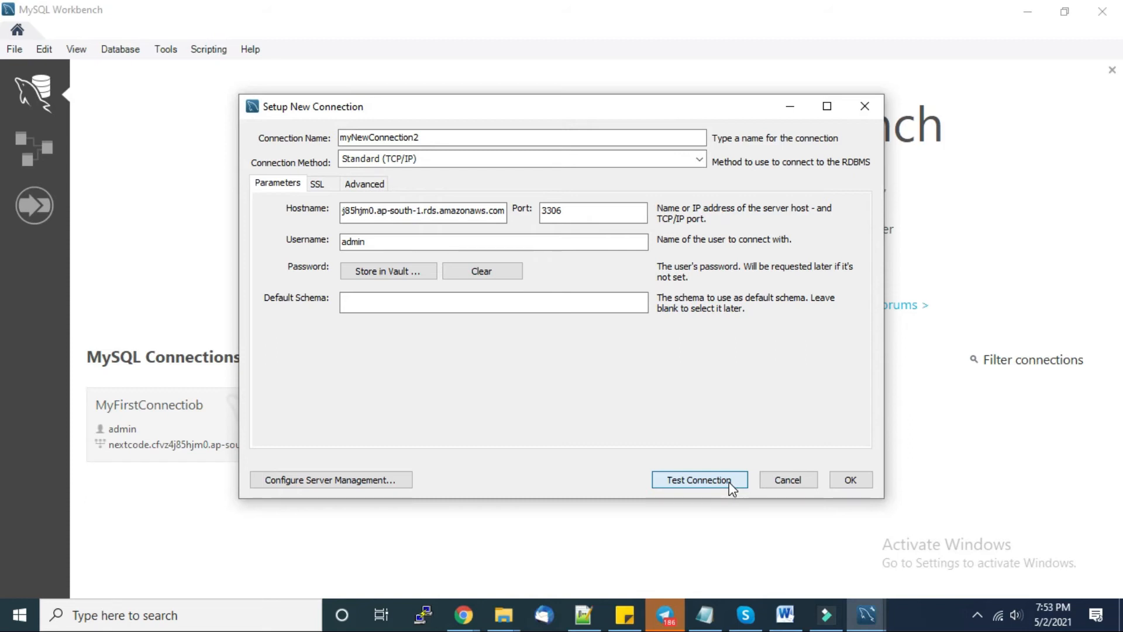
pyautogui.click(730, 486)
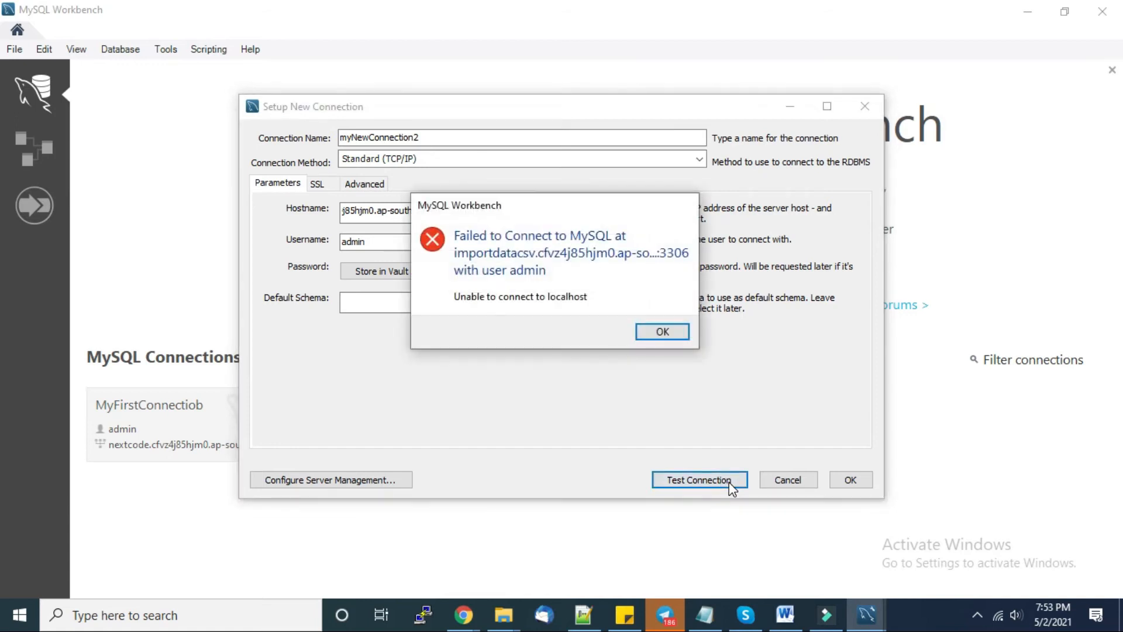
pyautogui.click(654, 334)
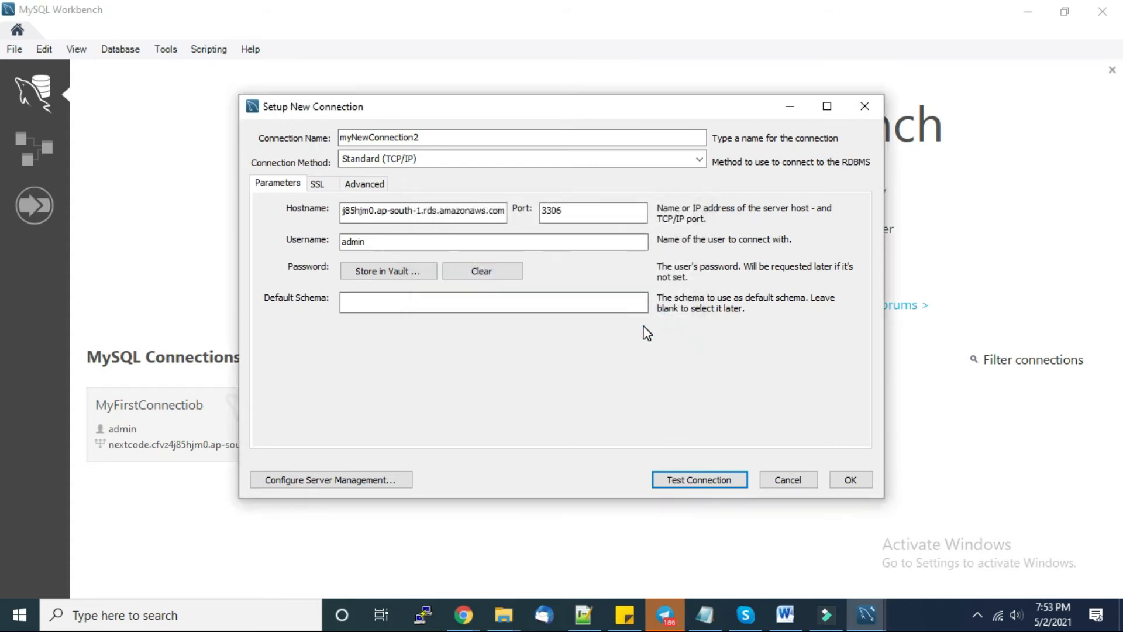
pyautogui.hotkey('alt', 'Tab')
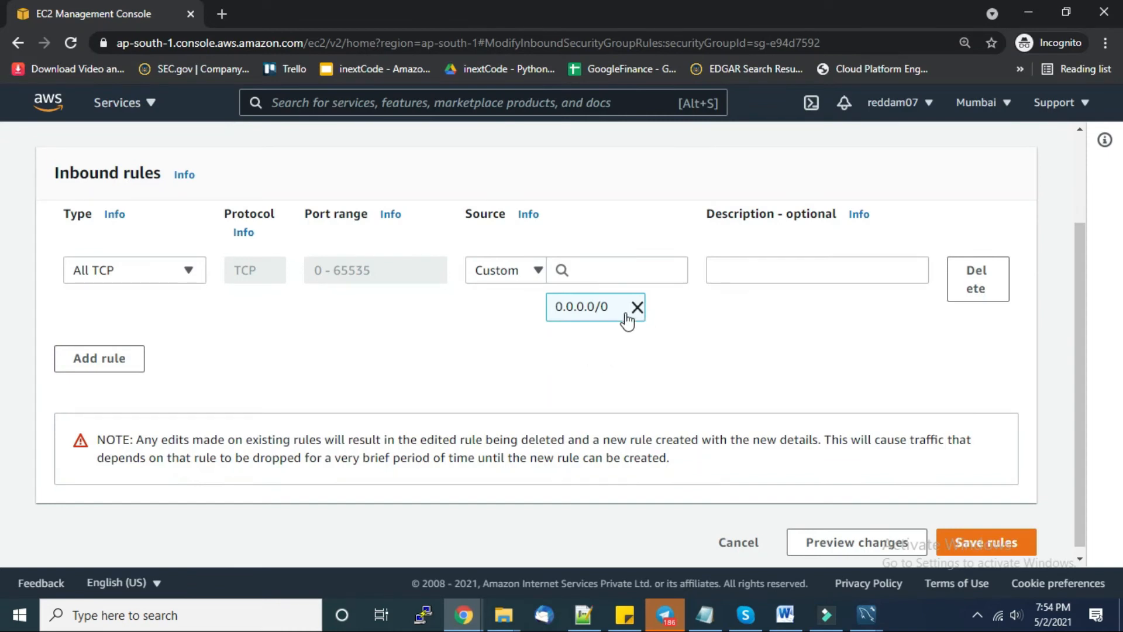
# - Save the default security group's all-TCP inbound rule with source 0.0.0.0/0 only, no ::/0
pyautogui.click(540, 273)
pyautogui.click(539, 272)
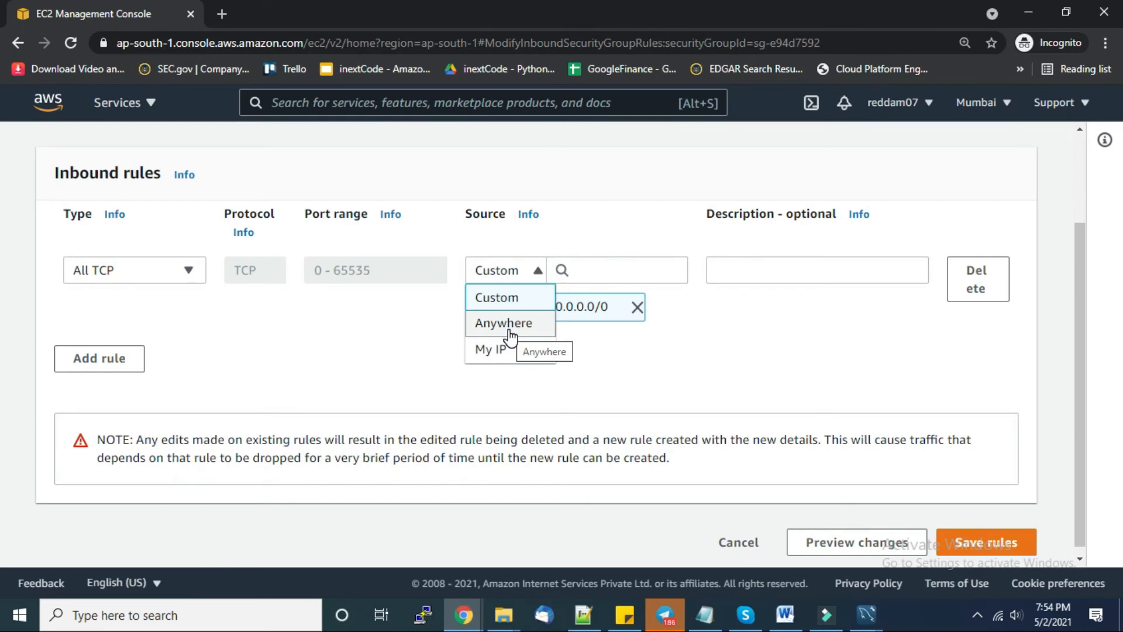
pyautogui.click(507, 329)
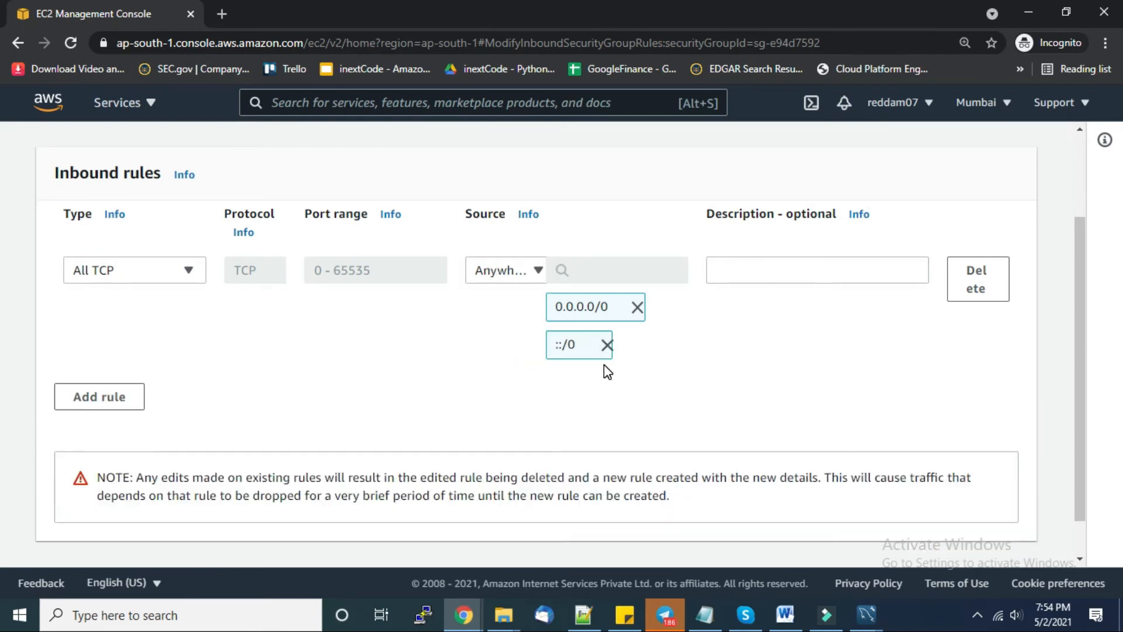
pyautogui.click(607, 346)
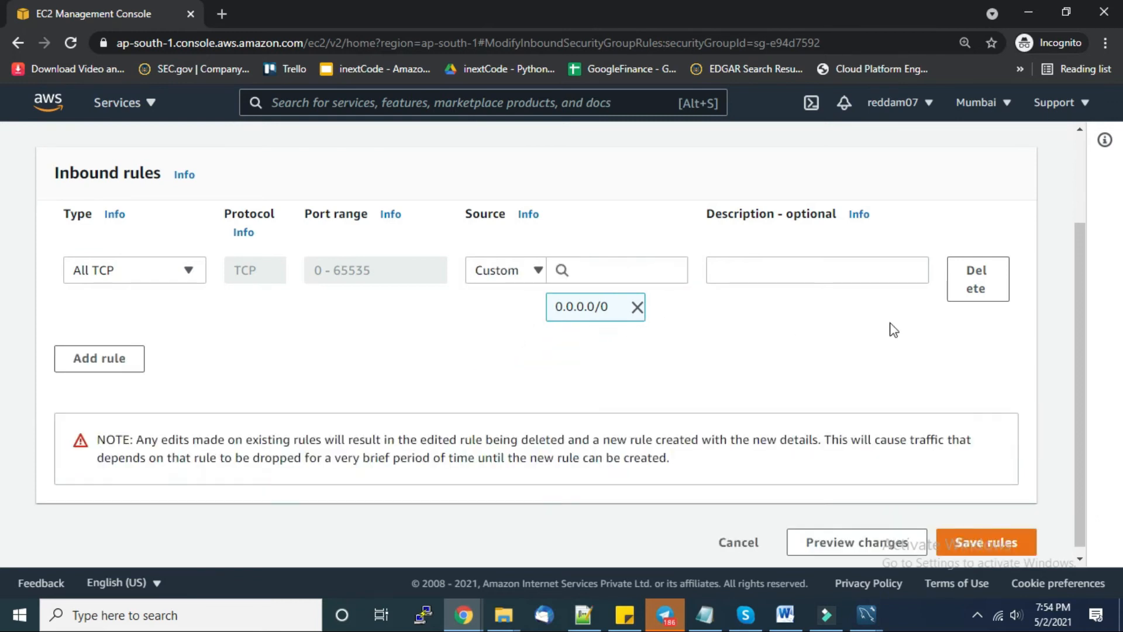
pyautogui.click(973, 543)
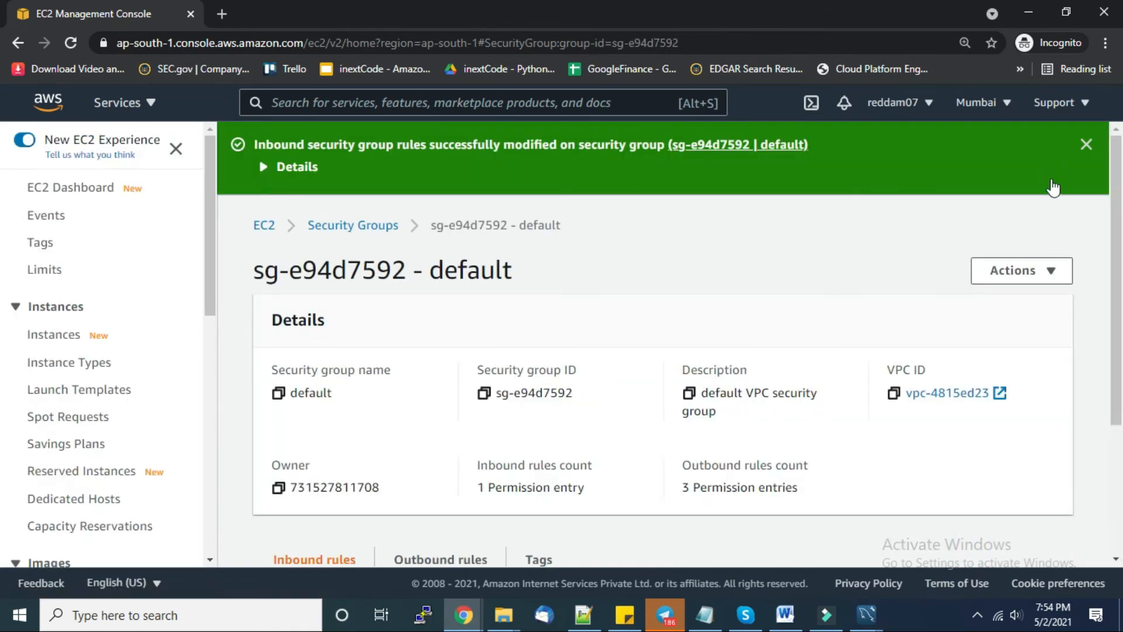
pyautogui.click(1086, 145)
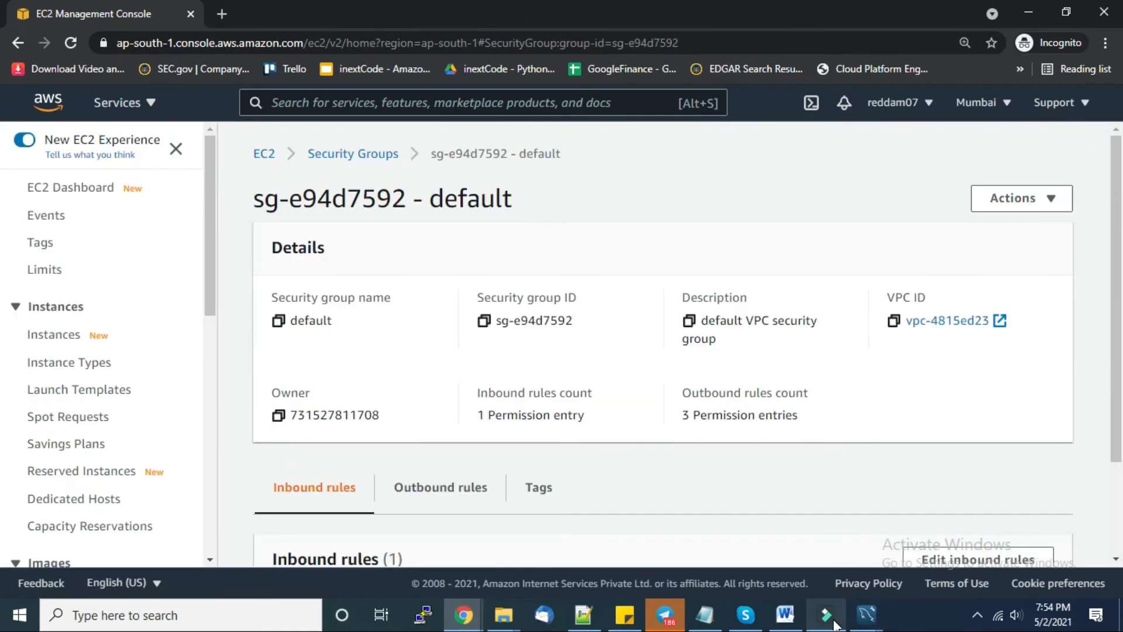
# - Test myNewConnection2 to the importdatacsv RDS instance with the admin password and confirm success
pyautogui.moveTo(835, 625)
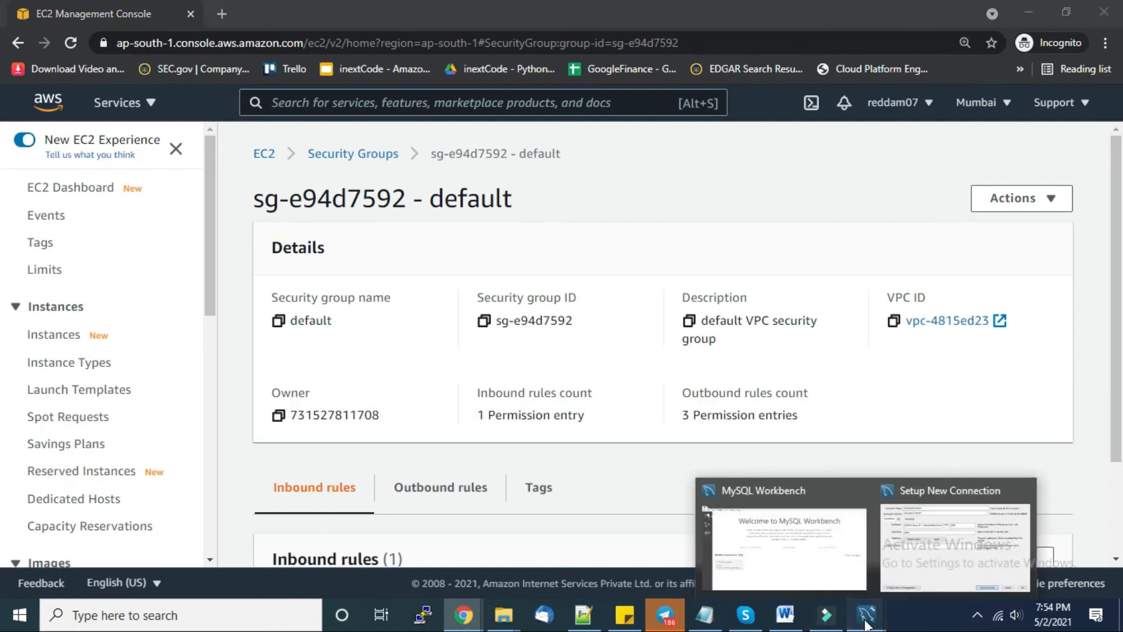
pyautogui.click(767, 515)
pyautogui.click(707, 486)
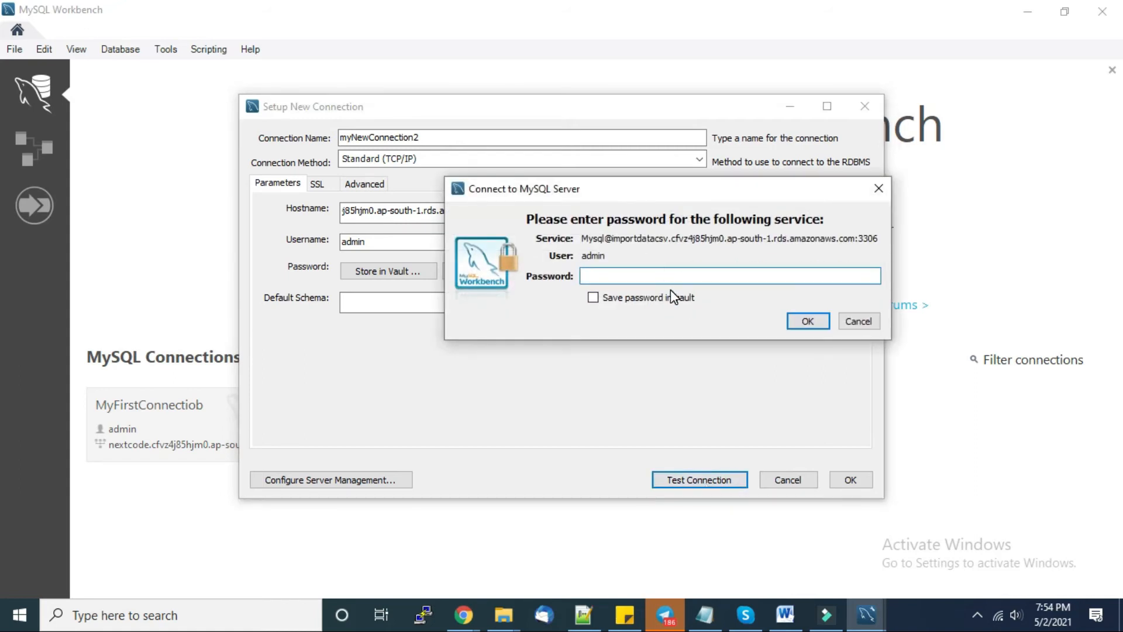
pyautogui.write('*')
pyautogui.click(807, 320)
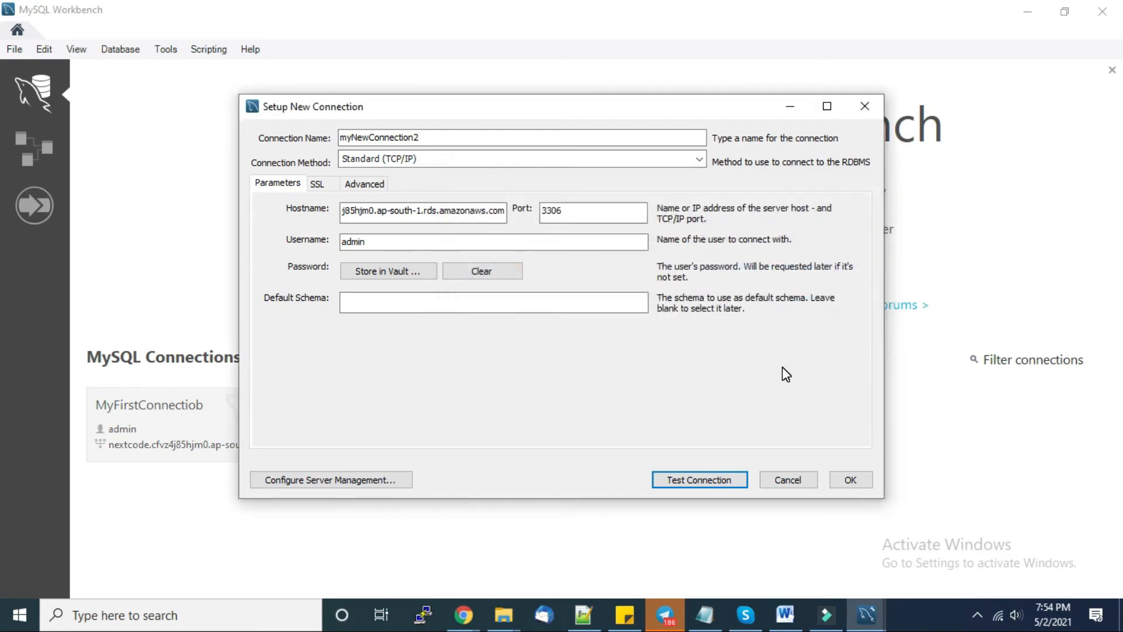
pyautogui.click(670, 367)
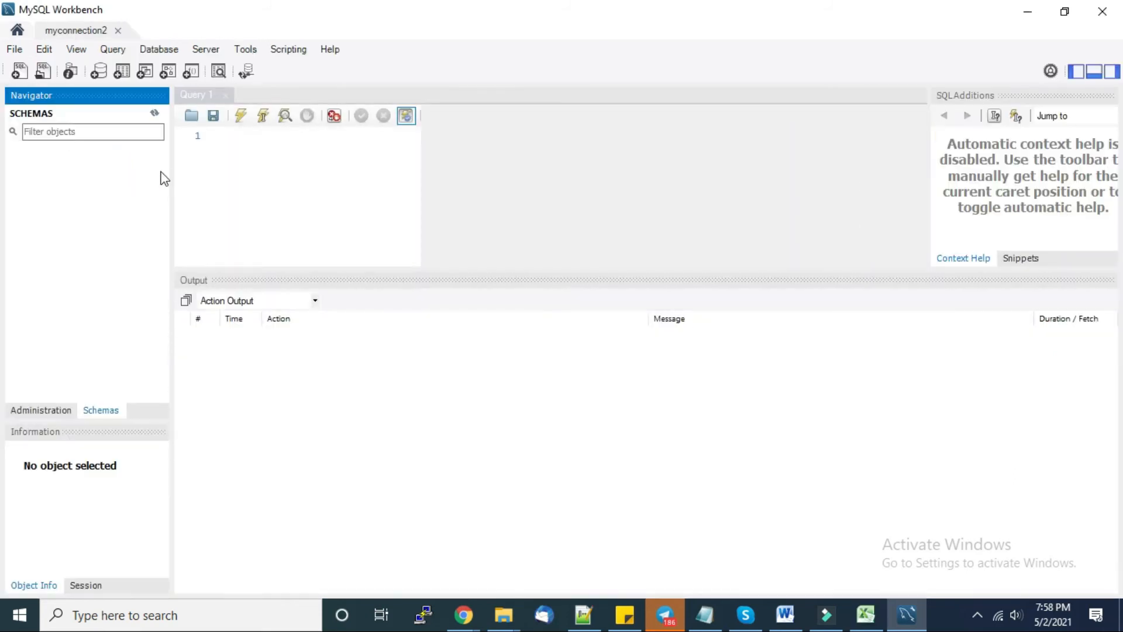
# - Run 'create database importcsvdata;' in the Query 1 editor and check the result
pyautogui.click(156, 113)
pyautogui.click(266, 161)
pyautogui.write('create data')
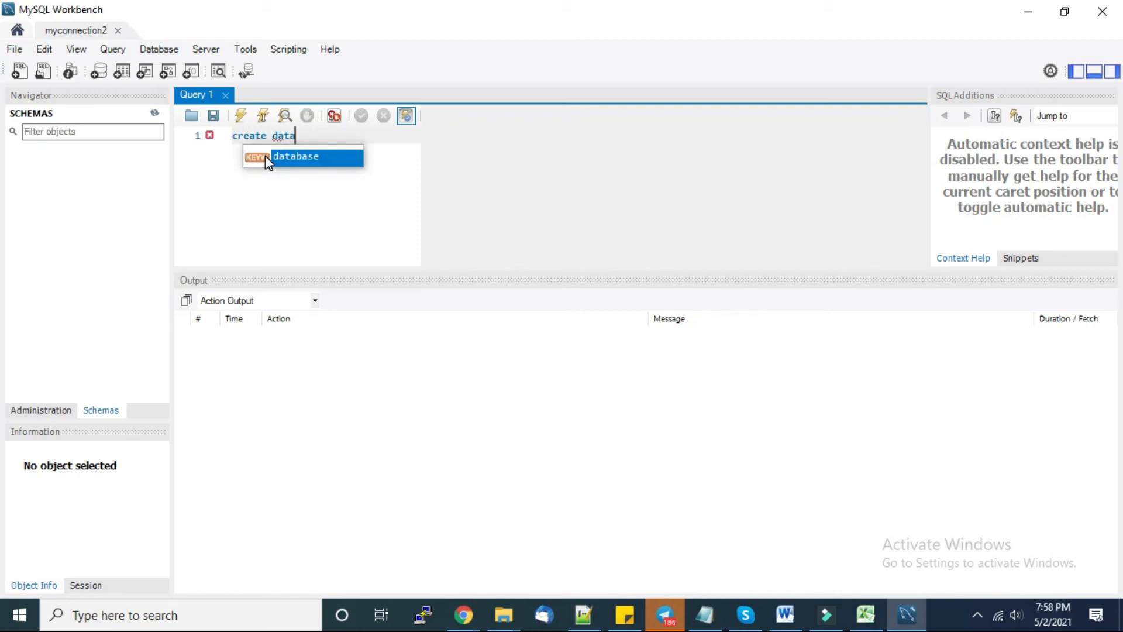
pyautogui.doubleClick(302, 156)
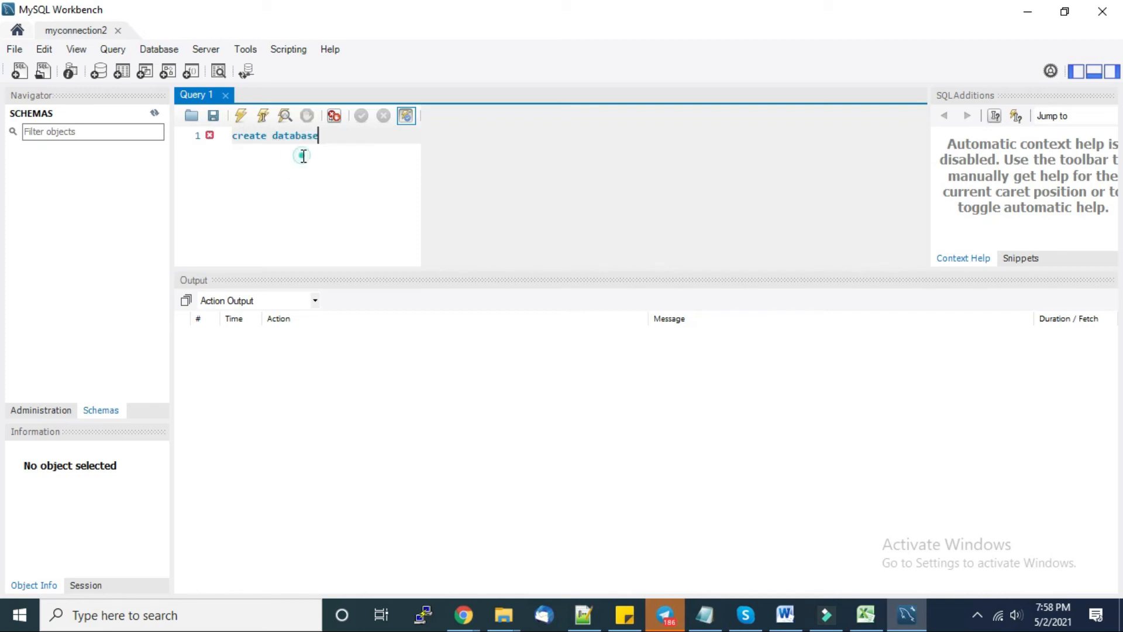
pyautogui.write('importcsvdata;')
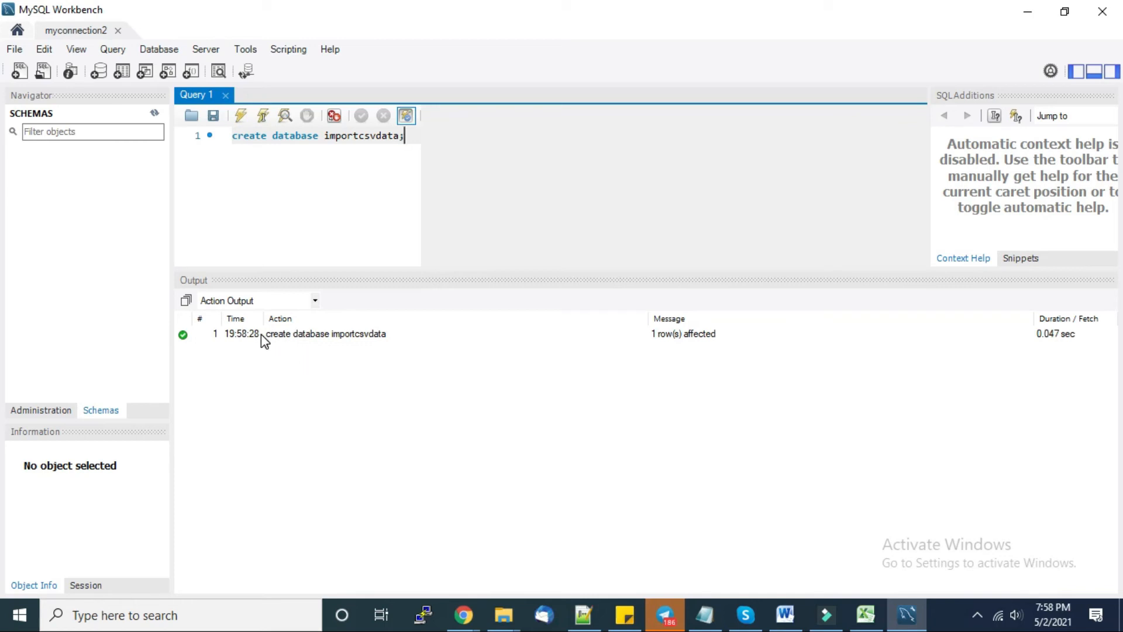
pyautogui.click(261, 335)
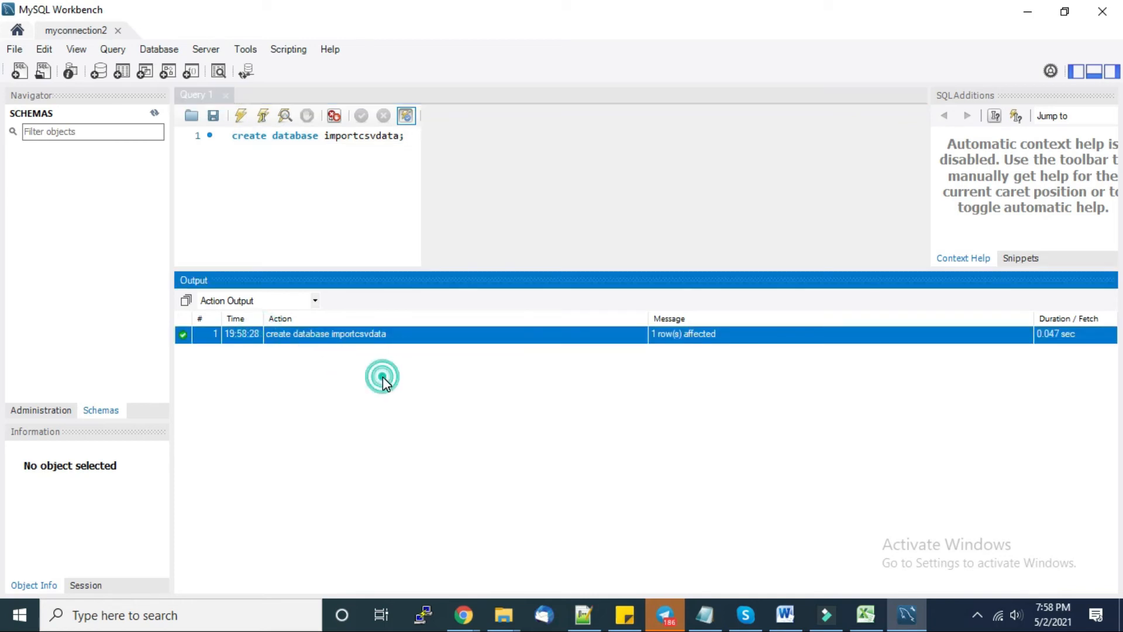
# - Refresh the schema list to show importcsvdata and delete the statement from the editor
pyautogui.click(155, 112)
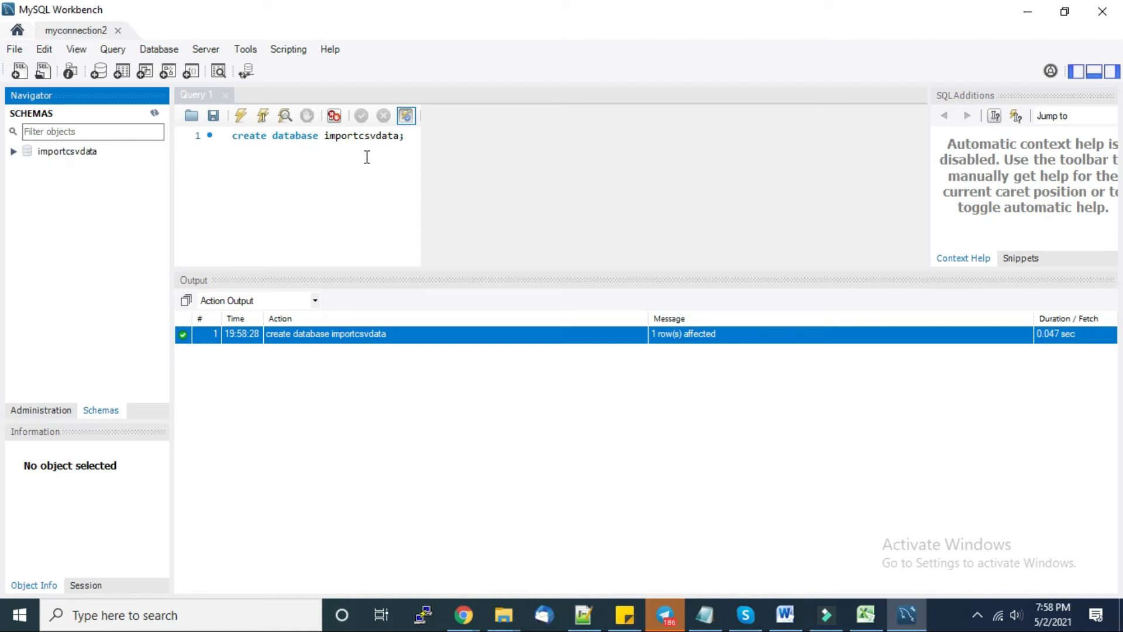
pyautogui.moveTo(416, 141); pyautogui.dragTo(221, 143)
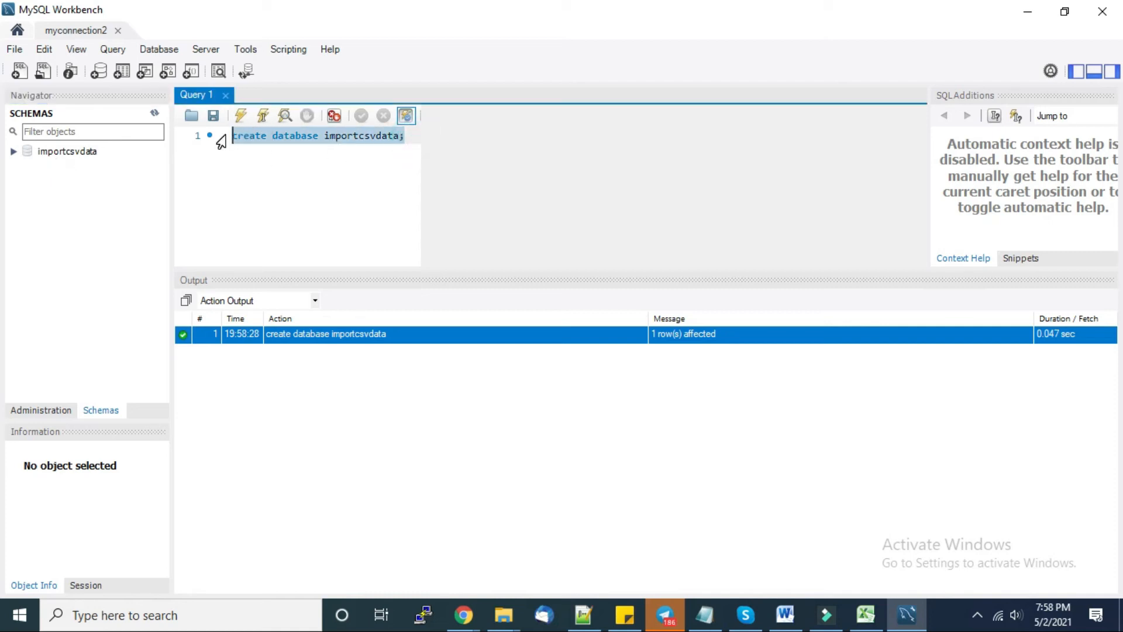
pyautogui.press('BackSpace')
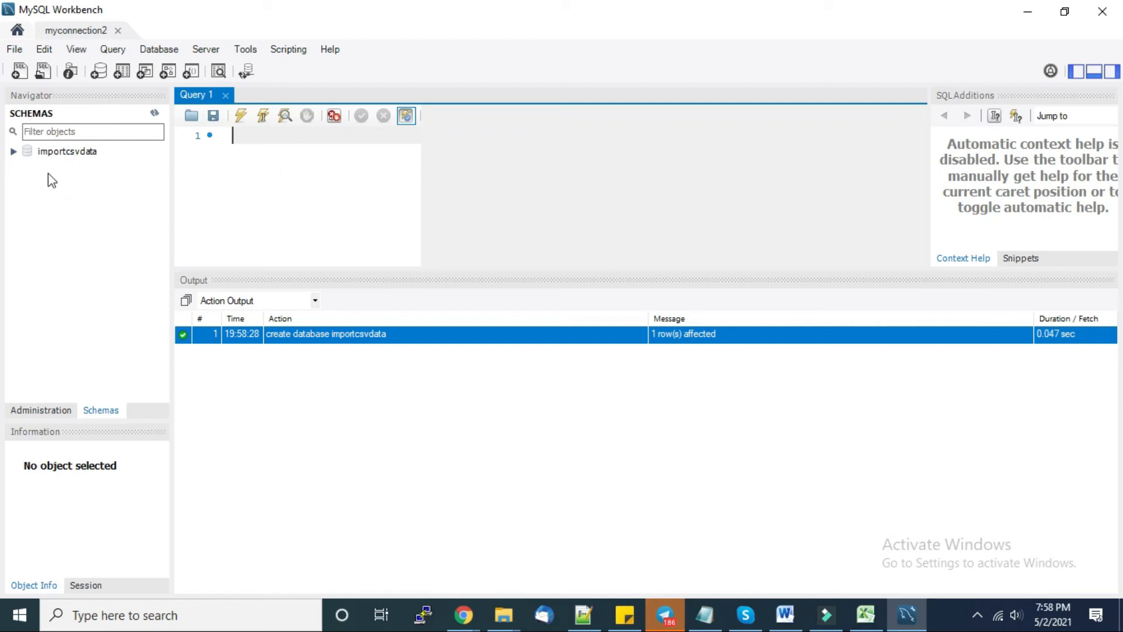
# - Start the Table Data Import Wizard on importcsvdata with C:\DATA\PINCODE.csv as the source file
pyautogui.rightClick(43, 154)
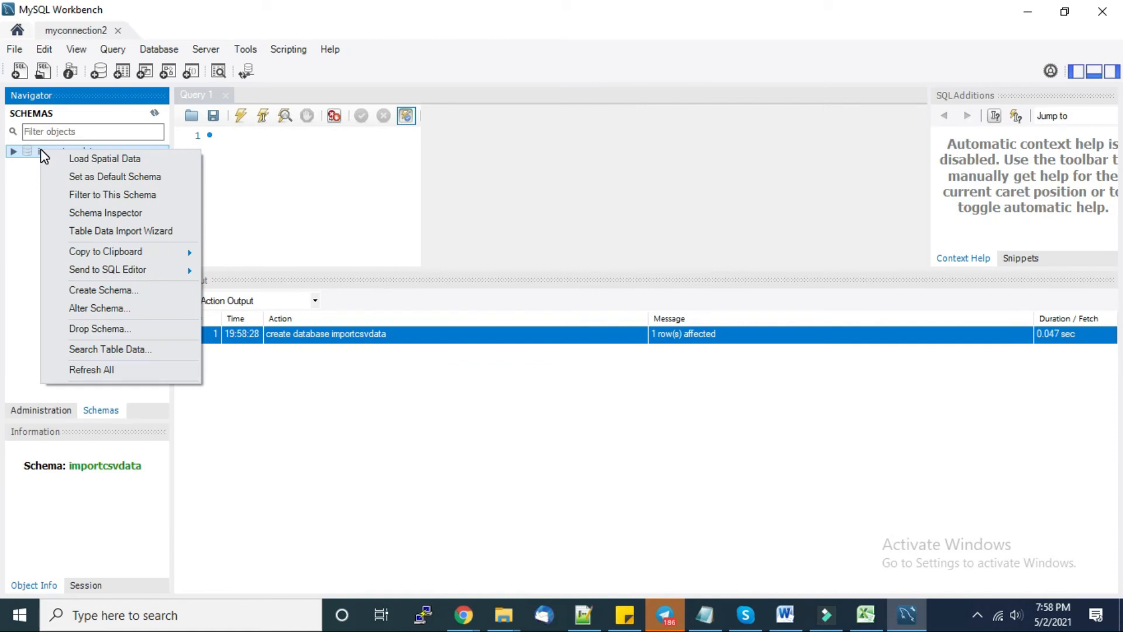
pyautogui.click(121, 233)
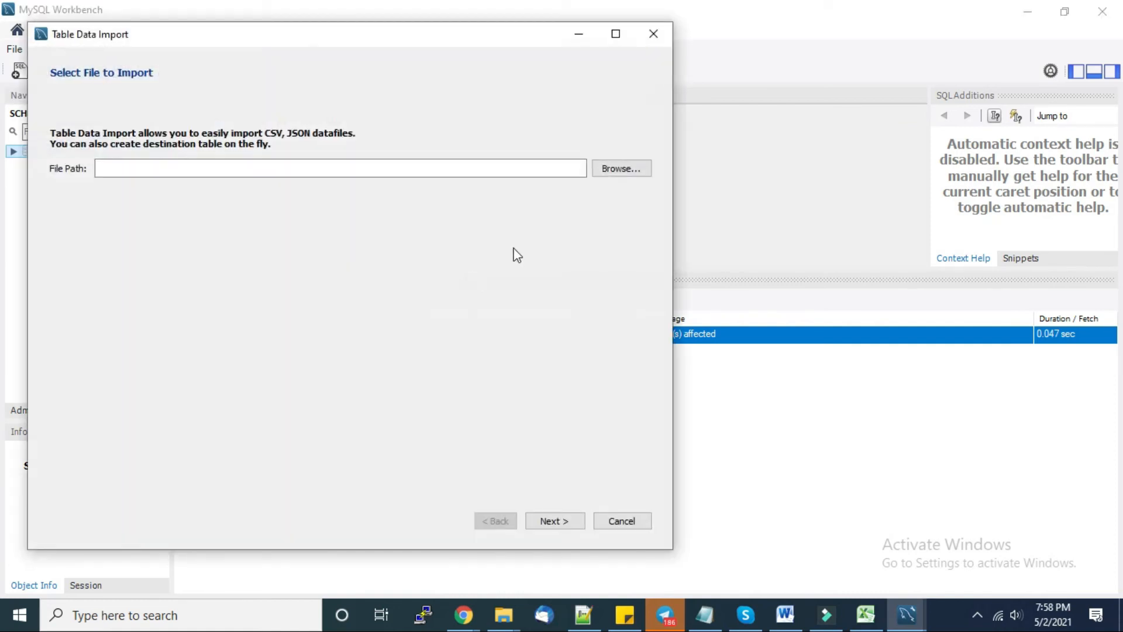
pyautogui.click(621, 169)
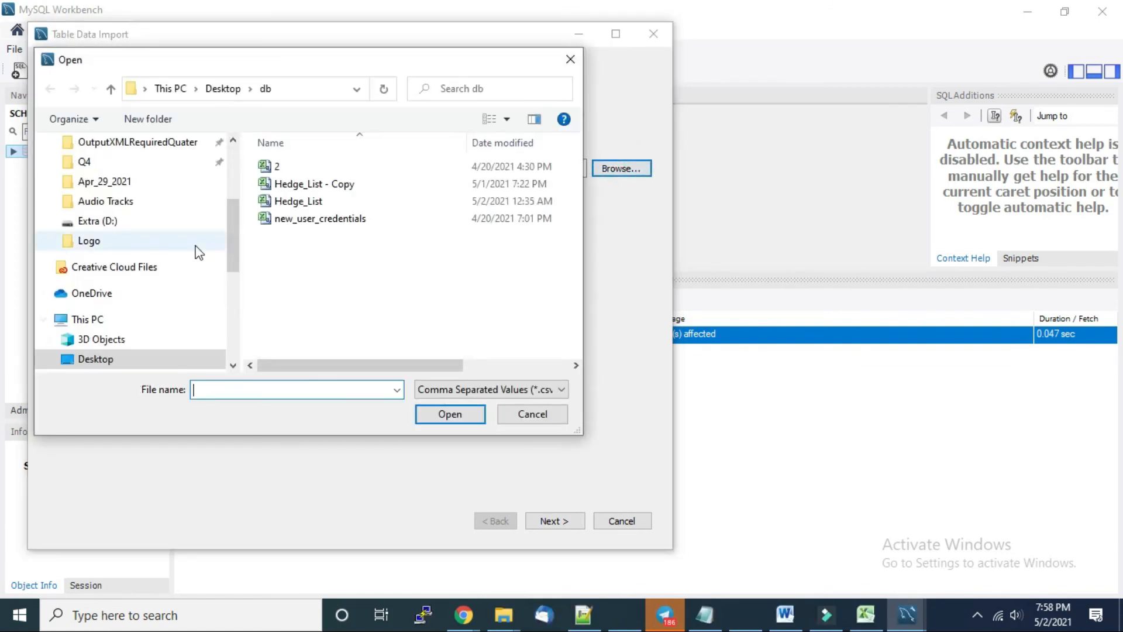
pyautogui.moveTo(233, 245); pyautogui.dragTo(235, 305)
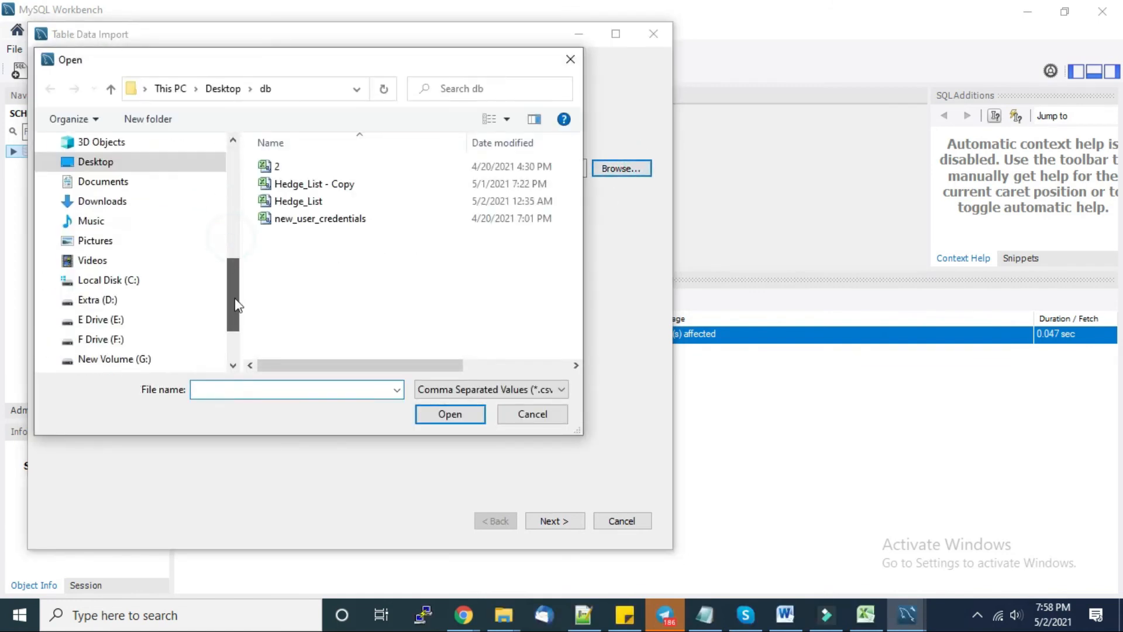
pyautogui.click(111, 280)
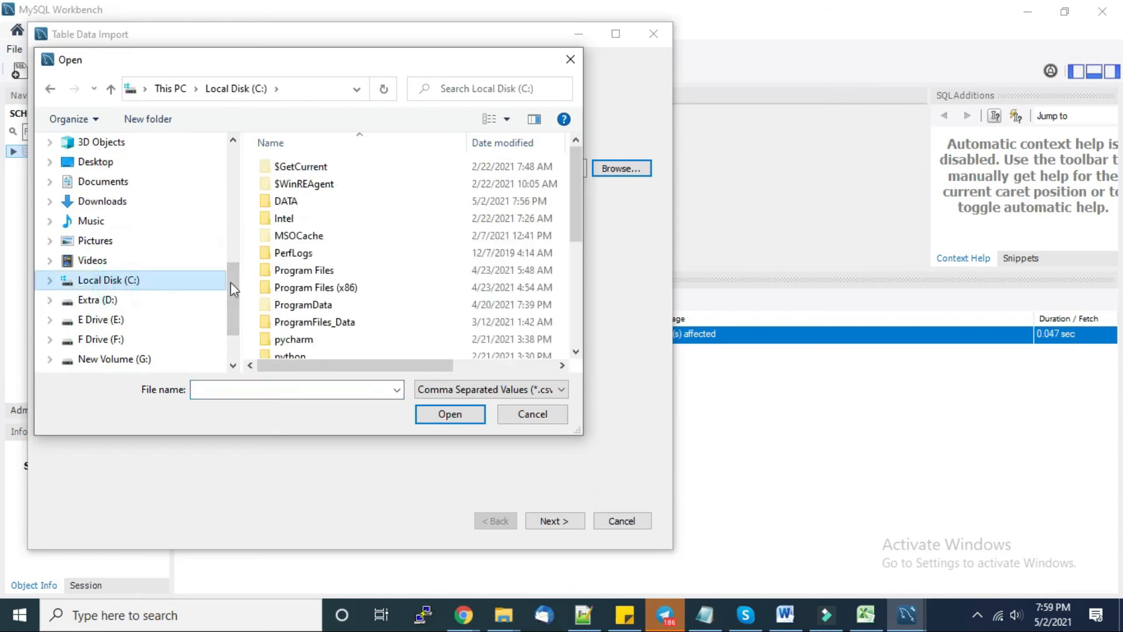
pyautogui.doubleClick(303, 199)
pyautogui.doubleClick(278, 168)
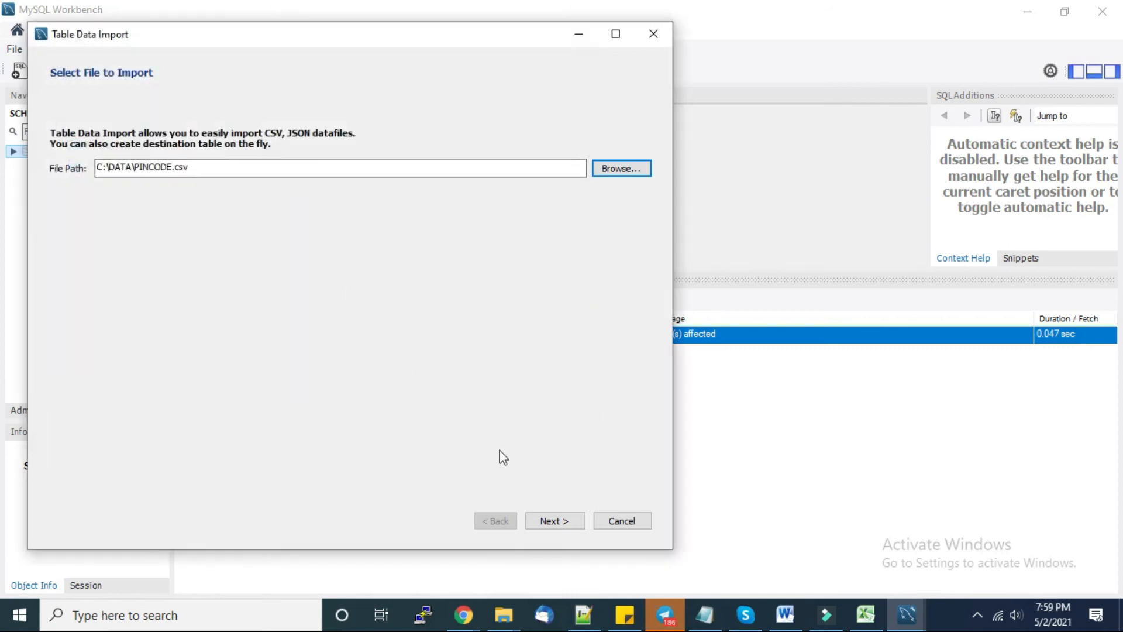
pyautogui.click(556, 522)
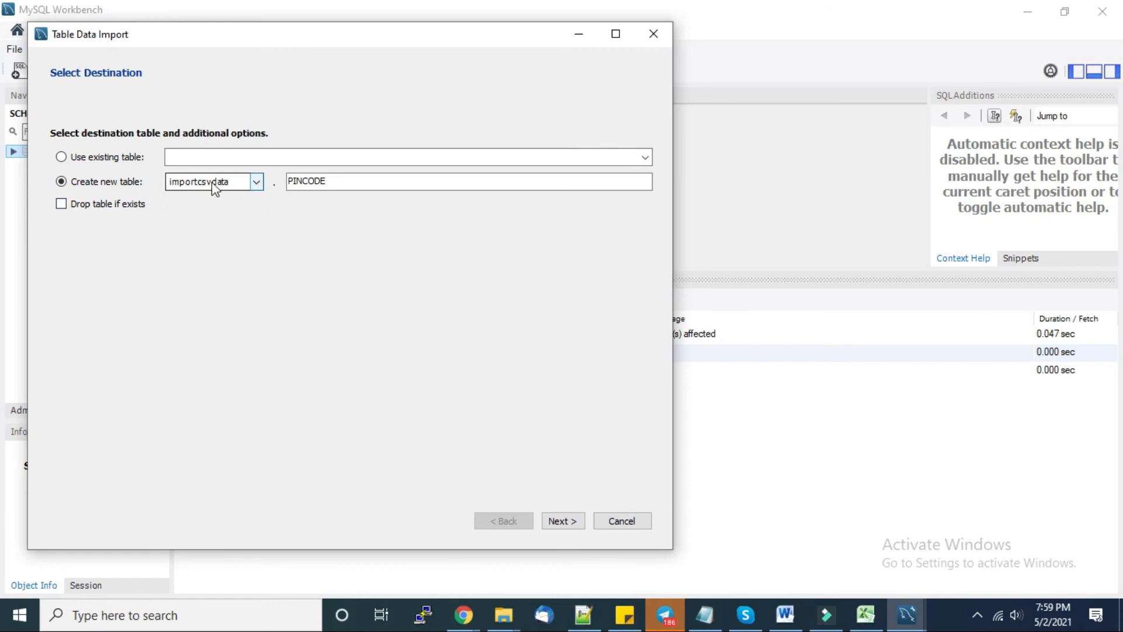
# - Keep 'Create new table' importcsvdata.PINCODE and tick 'Drop table if exists'
pyautogui.doubleClick(316, 183)
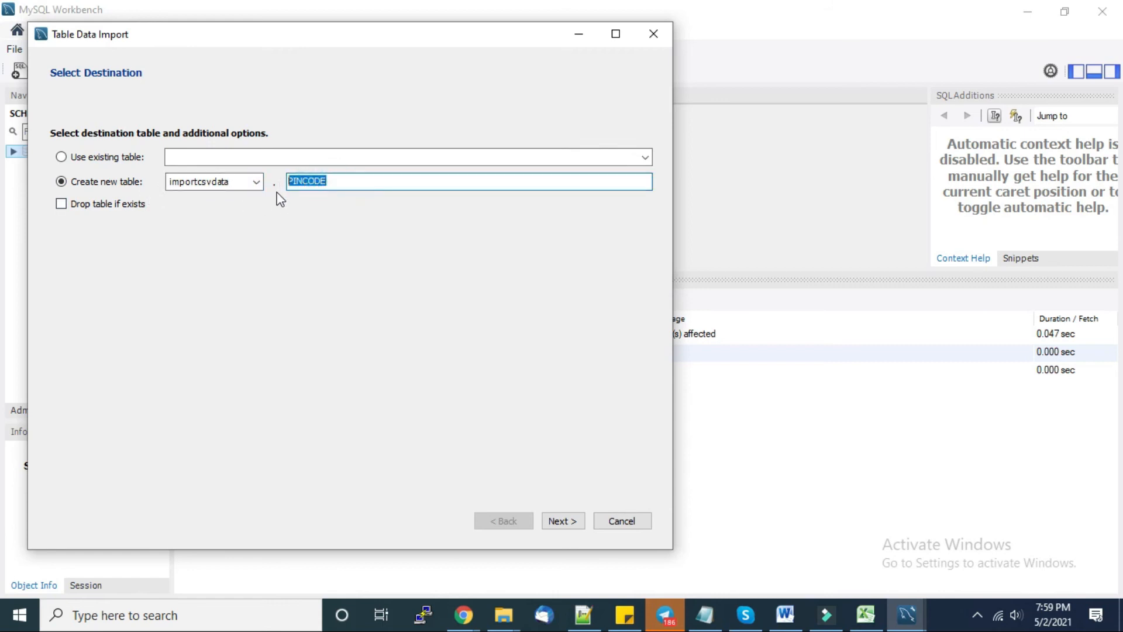
pyautogui.click(349, 181)
pyautogui.doubleClick(349, 181)
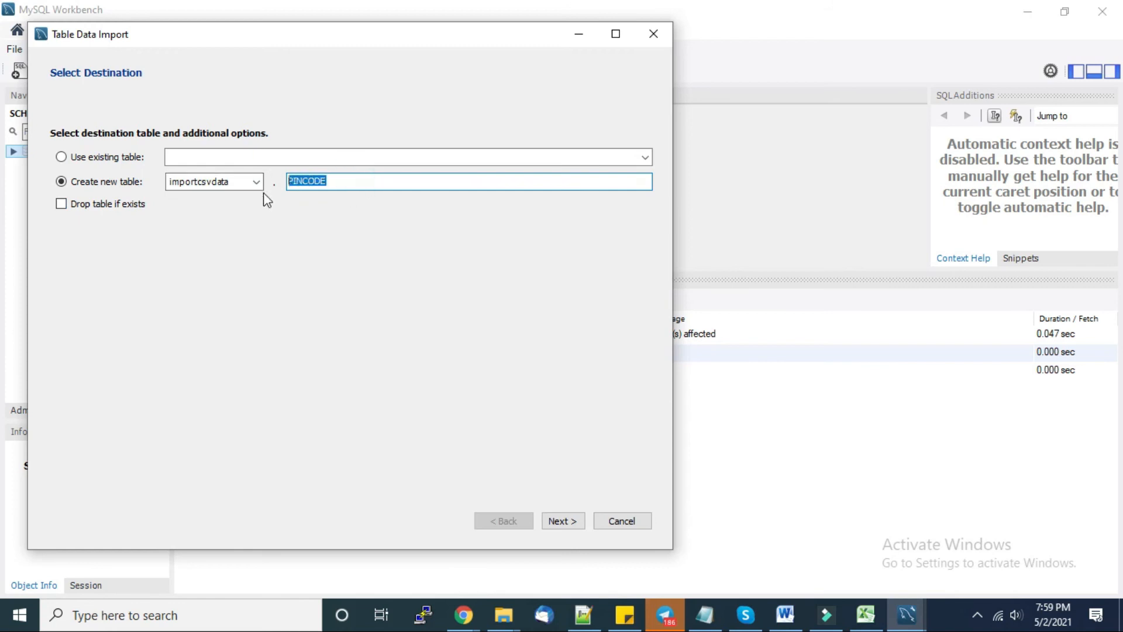
pyautogui.click(62, 205)
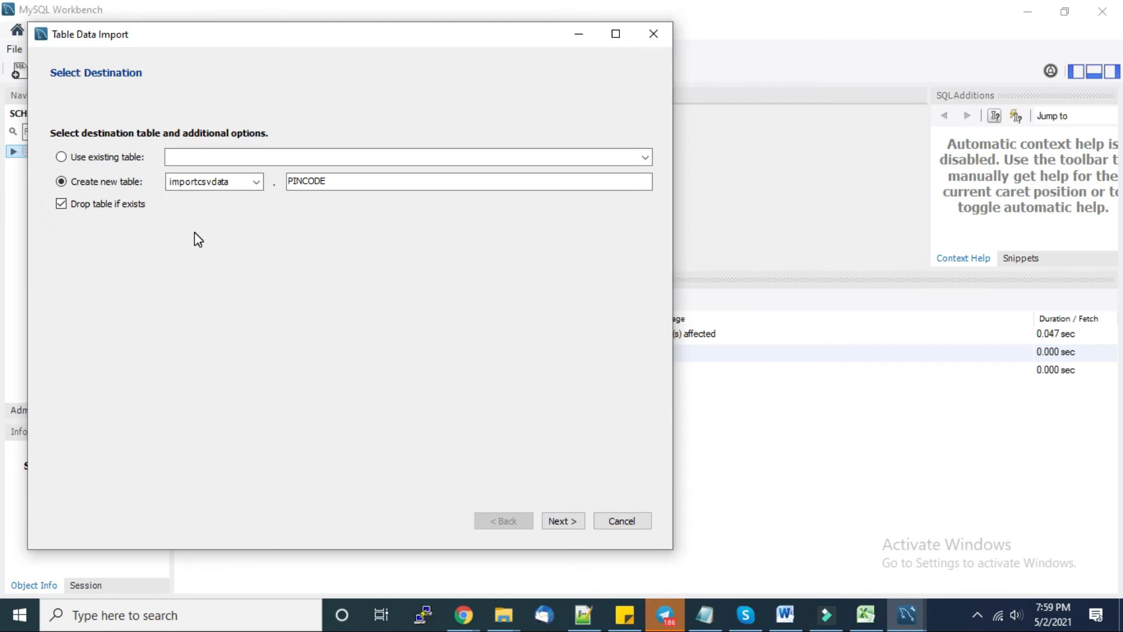
pyautogui.click(567, 521)
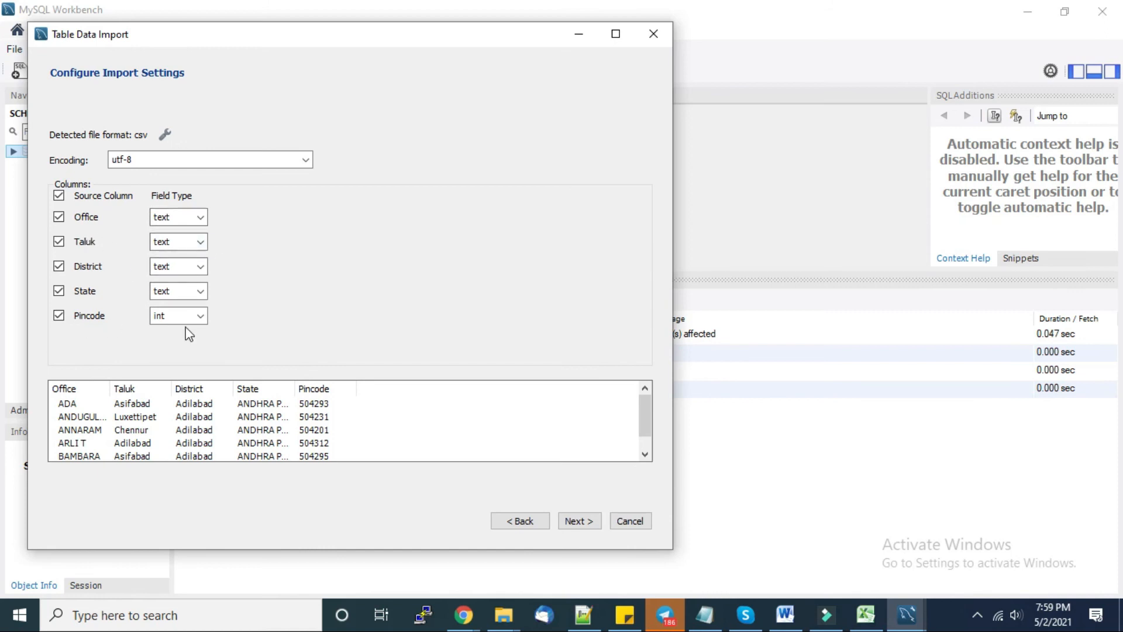
# - Keep Pincode as int, import the 10 records into importcsvdata.PINCODE, and finish the wizard
pyautogui.click(200, 317)
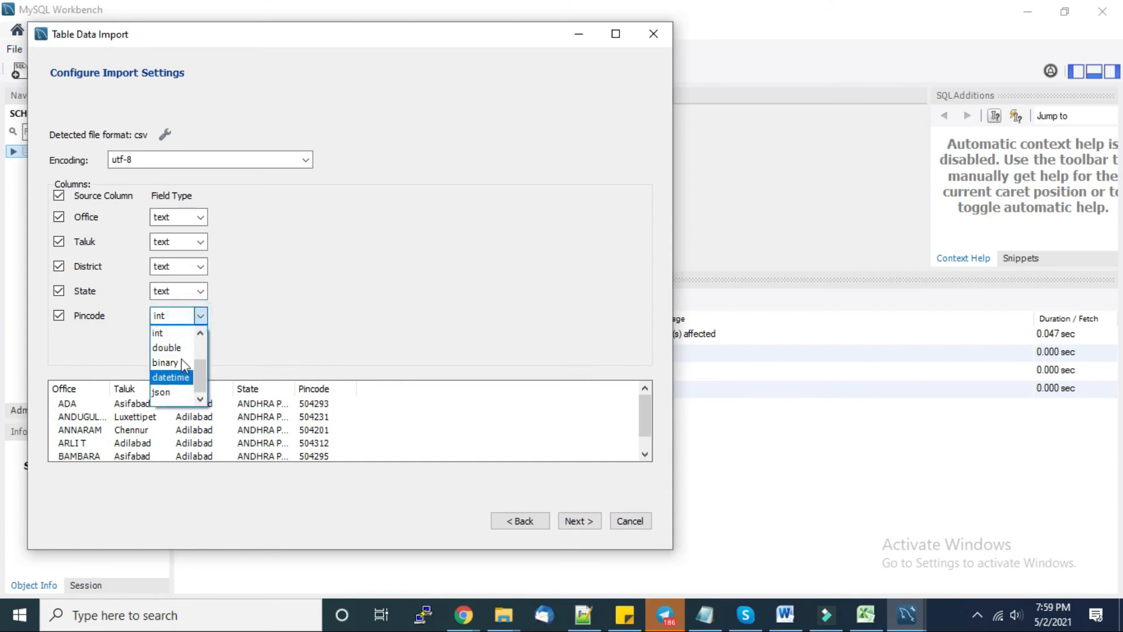
pyautogui.click(293, 291)
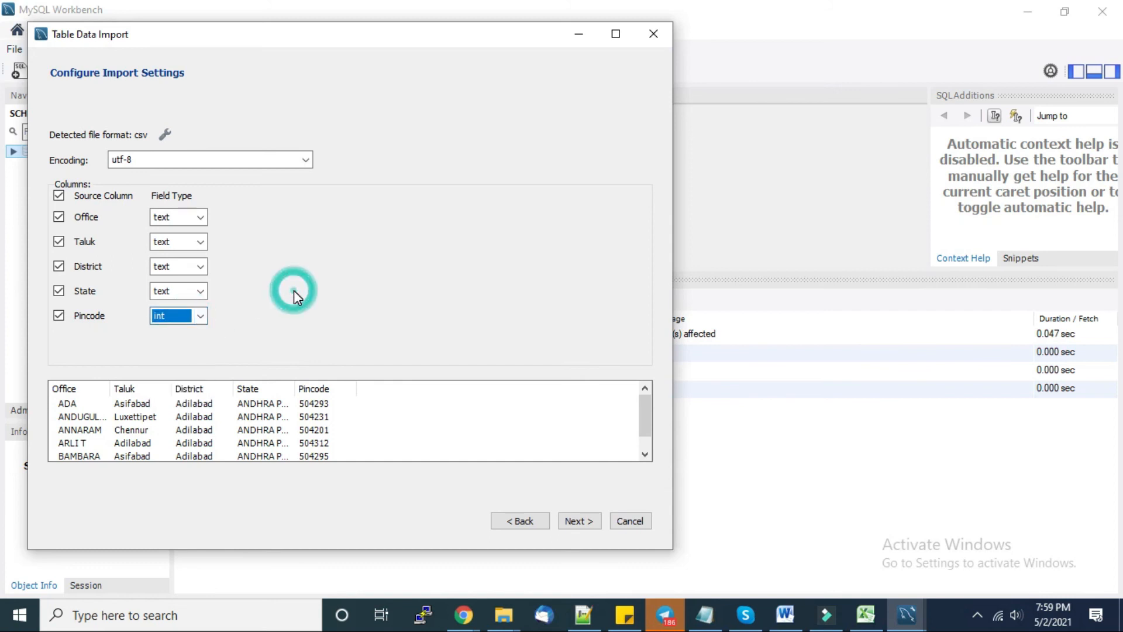
pyautogui.click(586, 523)
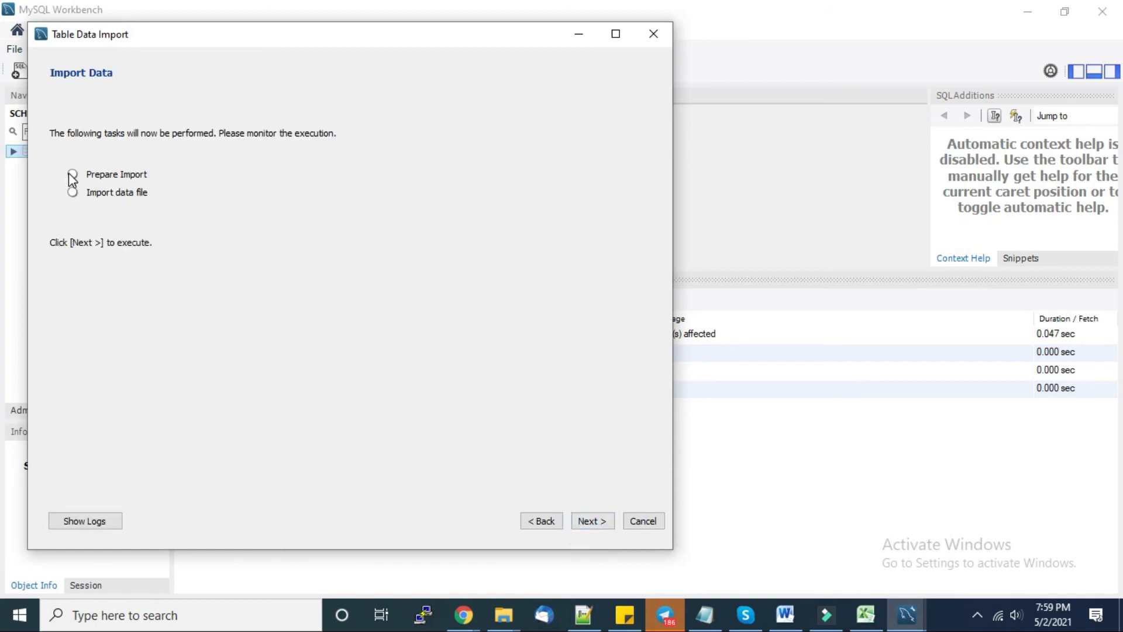
pyautogui.click(590, 521)
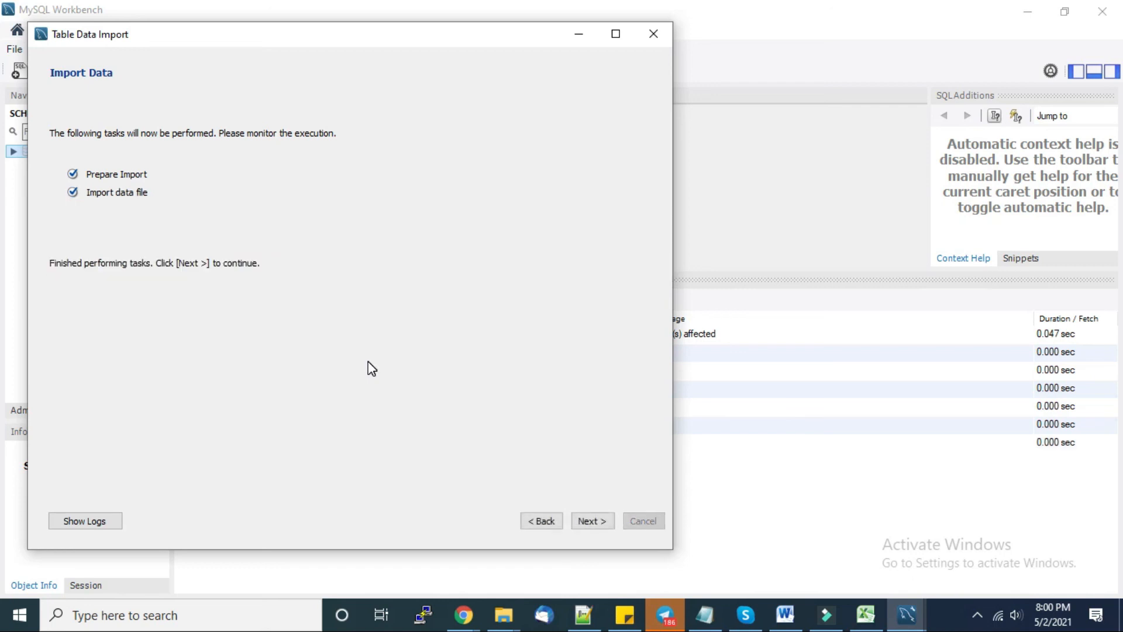
pyautogui.click(593, 521)
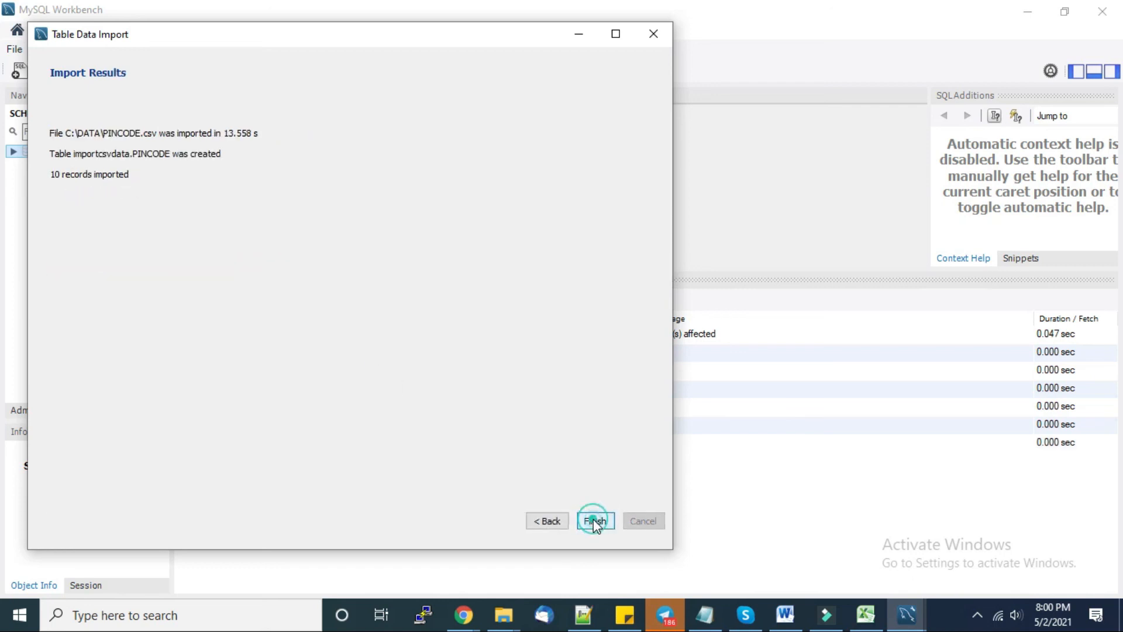
pyautogui.click(143, 176)
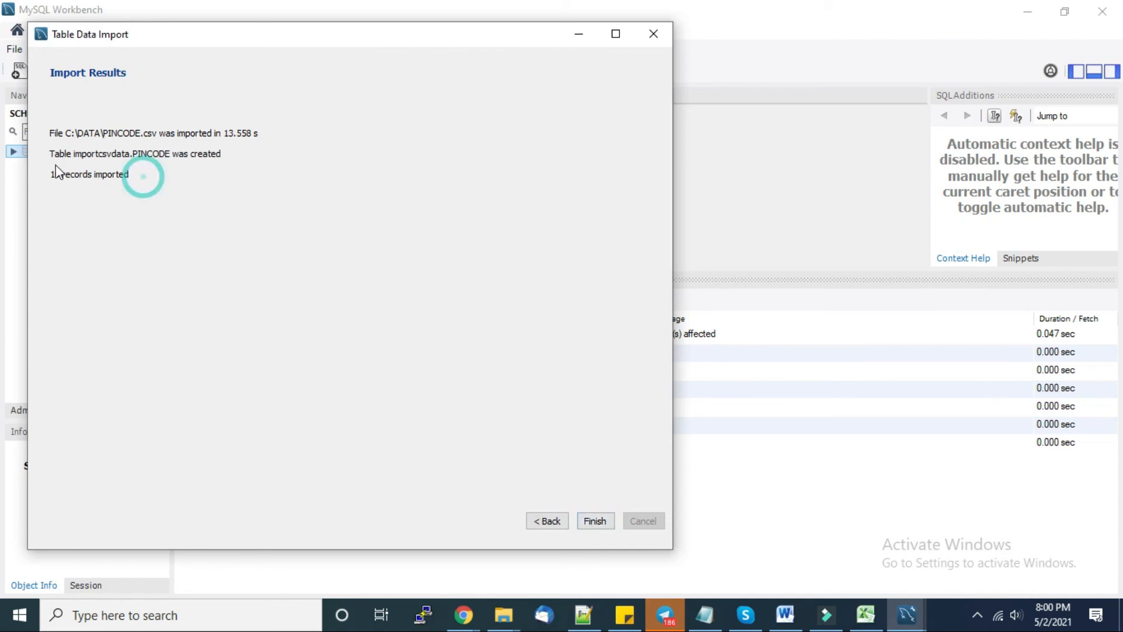
pyautogui.click(589, 518)
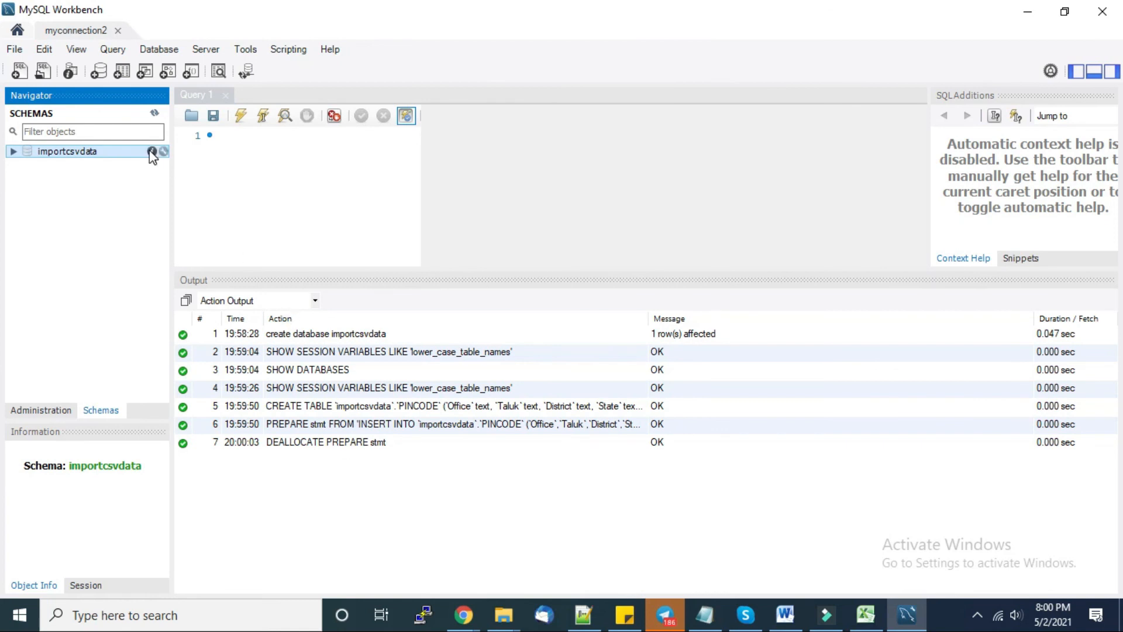
# - Refresh schemas and run Select Rows - Limit 10000 on importcsvdata.PINCODE, showing 10 rows
pyautogui.click(154, 113)
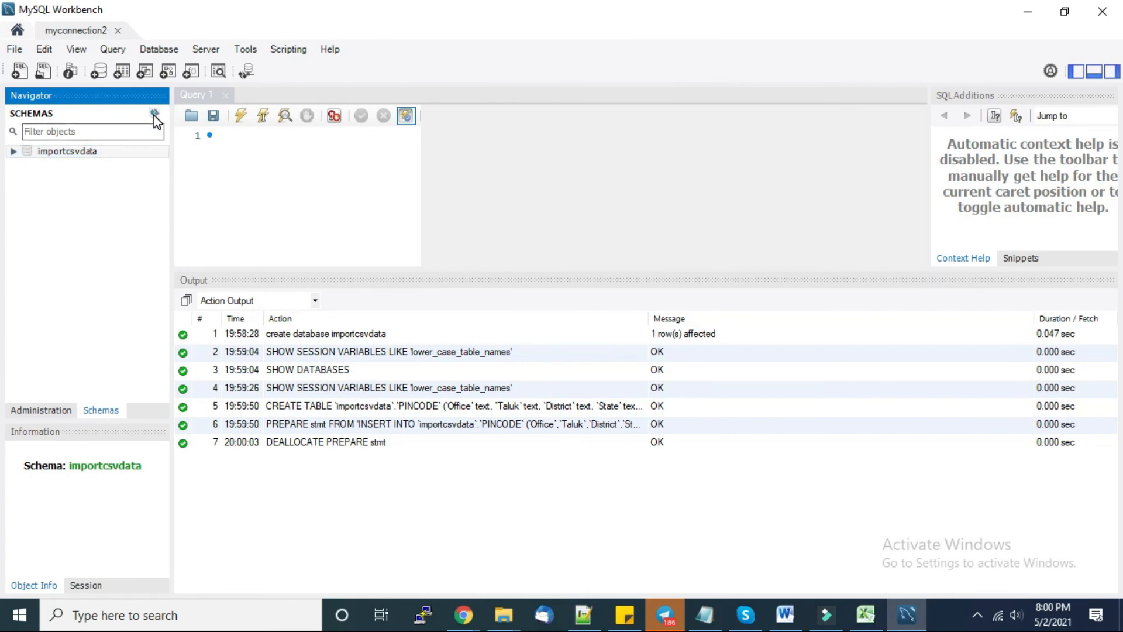
pyautogui.click(153, 114)
pyautogui.click(13, 152)
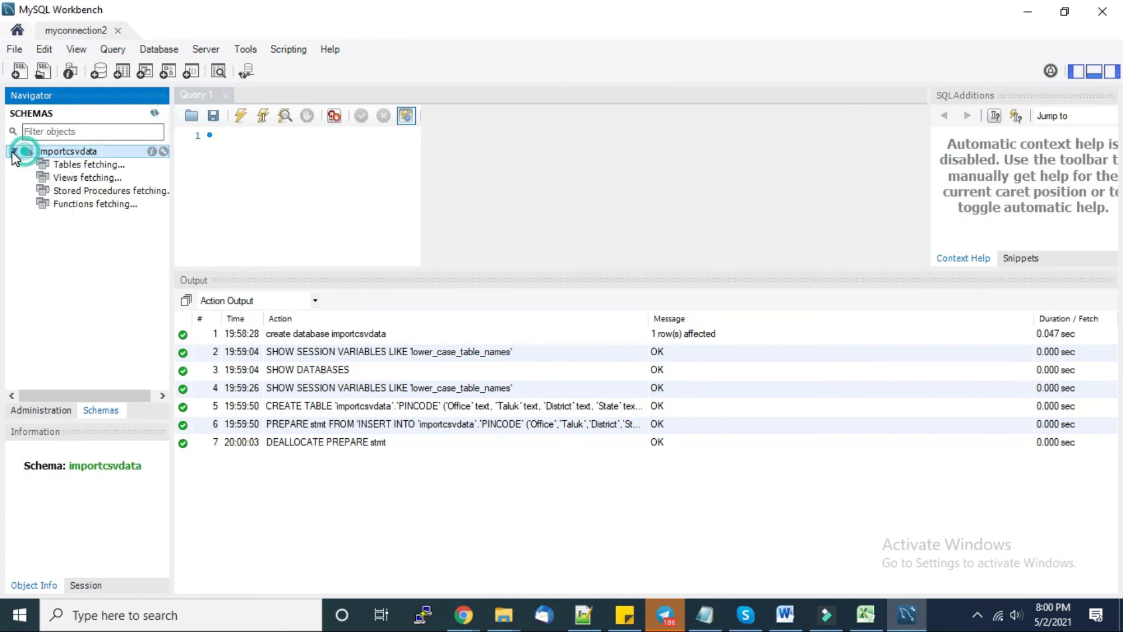
pyautogui.click(32, 166)
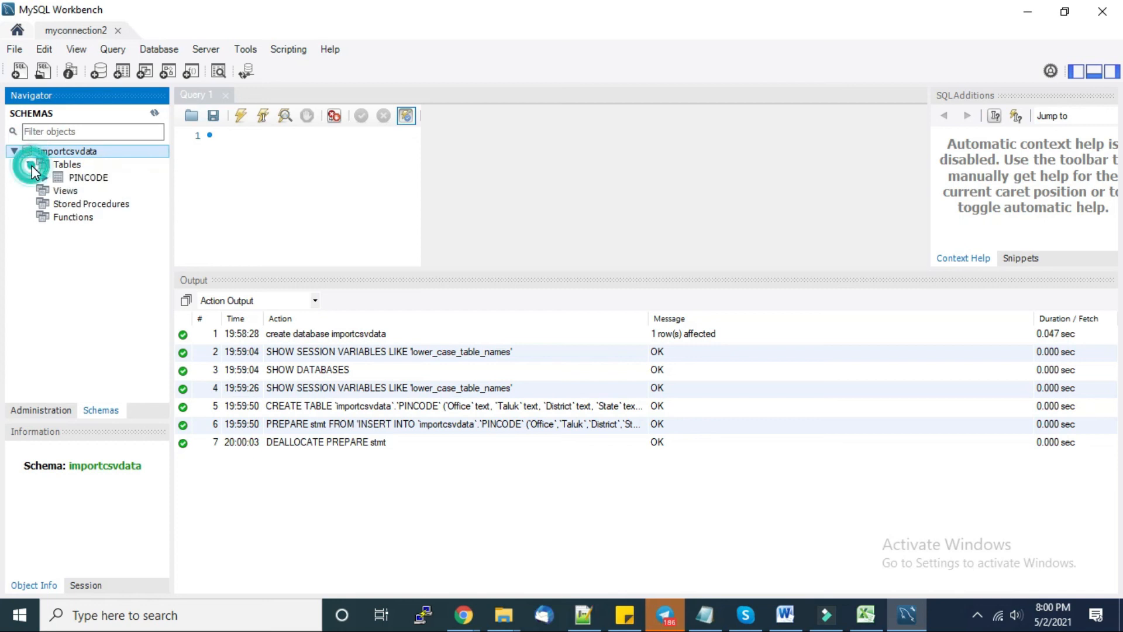
pyautogui.rightClick(76, 181)
pyautogui.click(114, 187)
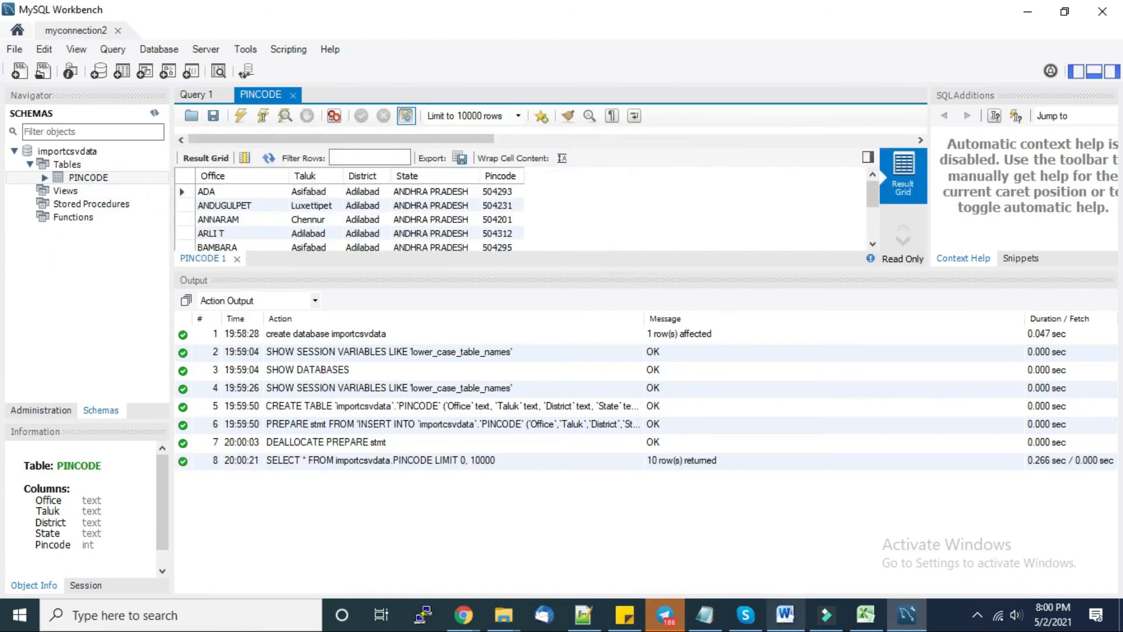
# - In the AWS_CLOUD_STEPS Word document, highlight the text of steps 1 to 3
pyautogui.click(790, 620)
pyautogui.moveTo(477, 335); pyautogui.dragTo(300, 334)
pyautogui.click(494, 355)
pyautogui.moveTo(608, 304); pyautogui.dragTo(311, 305)
pyautogui.moveTo(720, 319); pyautogui.dragTo(293, 319)
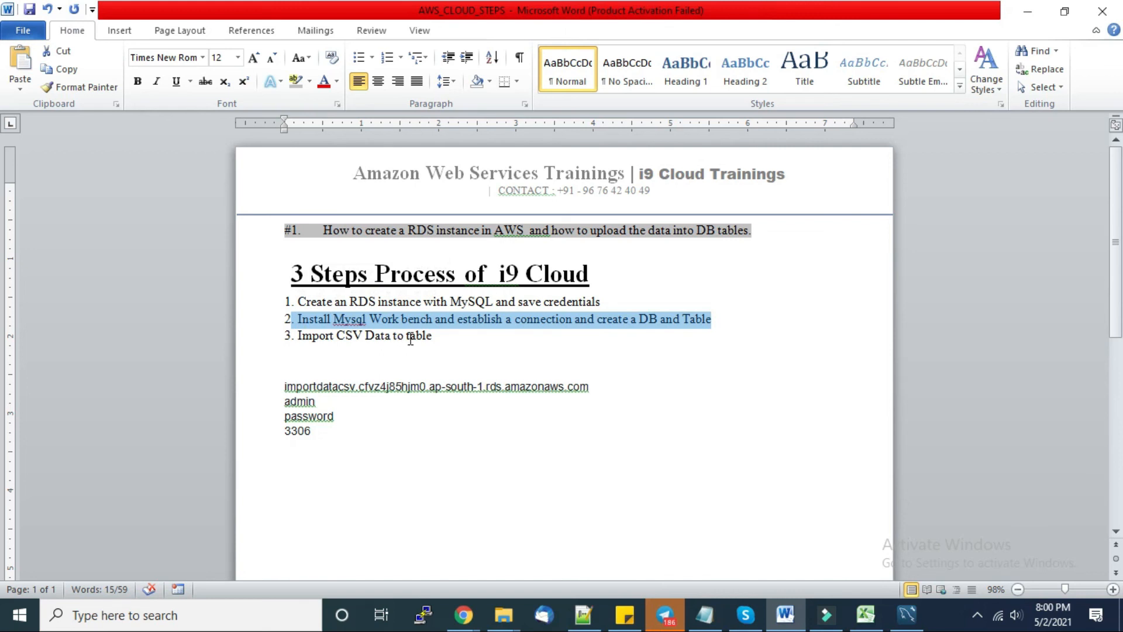
pyautogui.moveTo(441, 336); pyautogui.dragTo(308, 342)
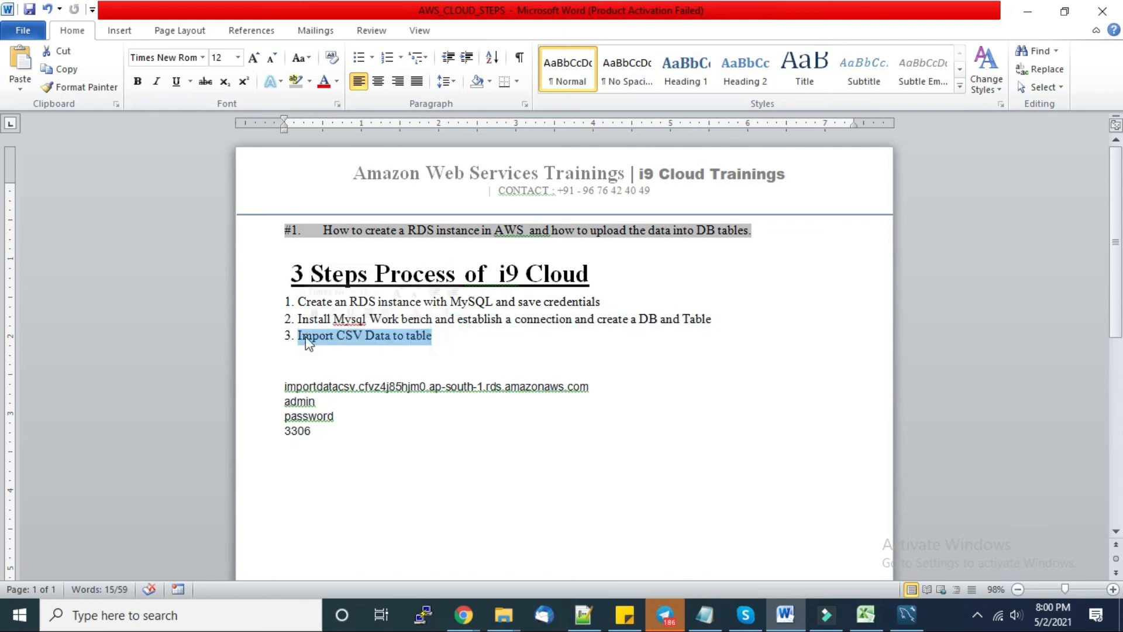
pyautogui.click(471, 351)
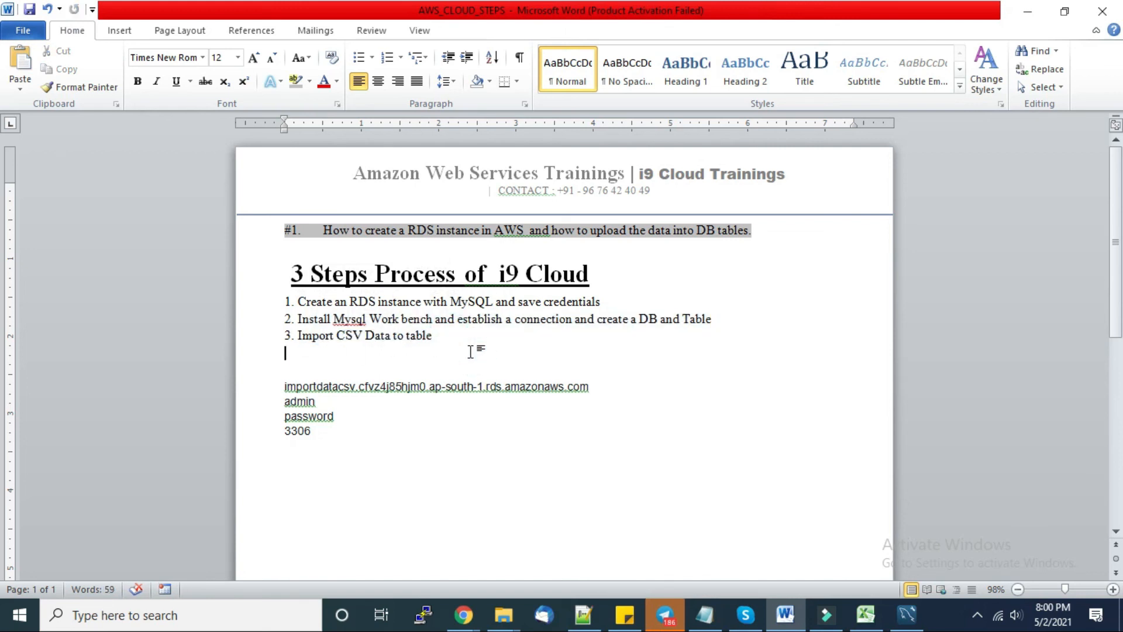